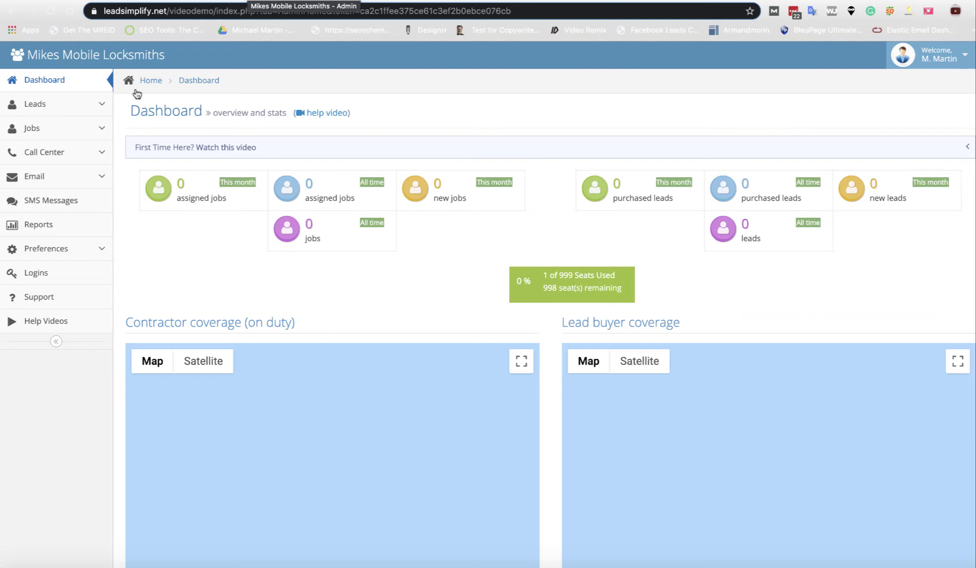
Step: Go to the Form Builder page under Leads in LeadSimplify
left_click(46, 111)
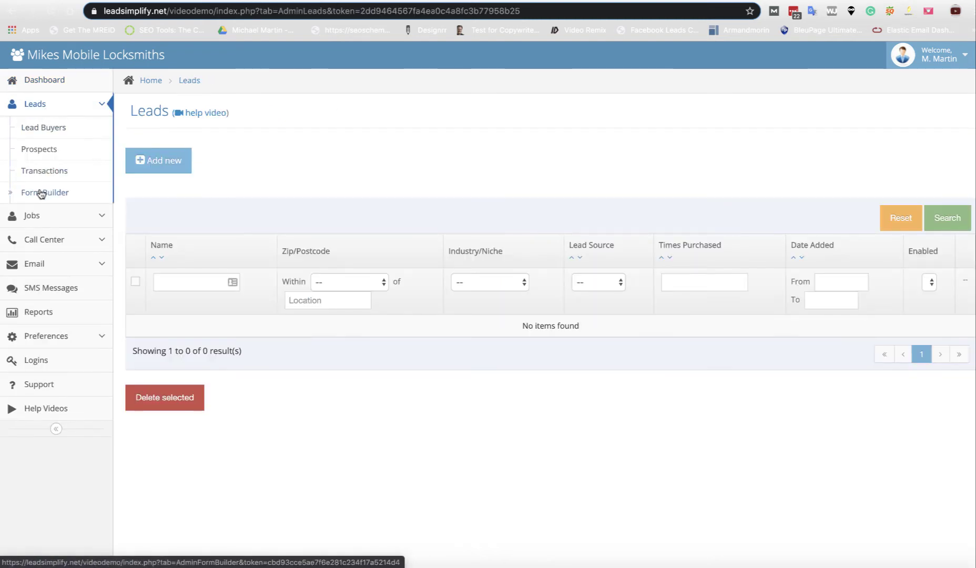
left_click(41, 195)
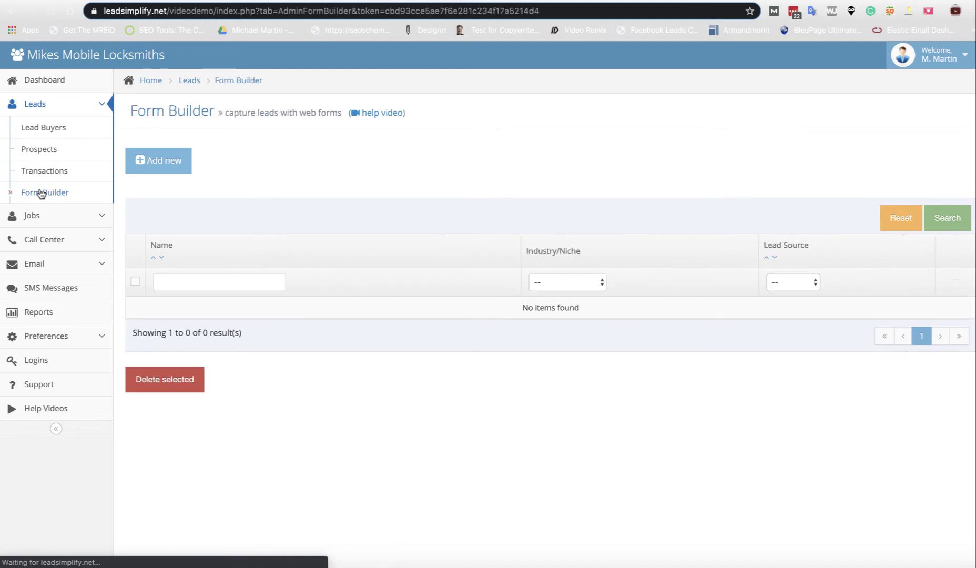
Step: Create a new web form named 'Locked out of car'
left_click(178, 172)
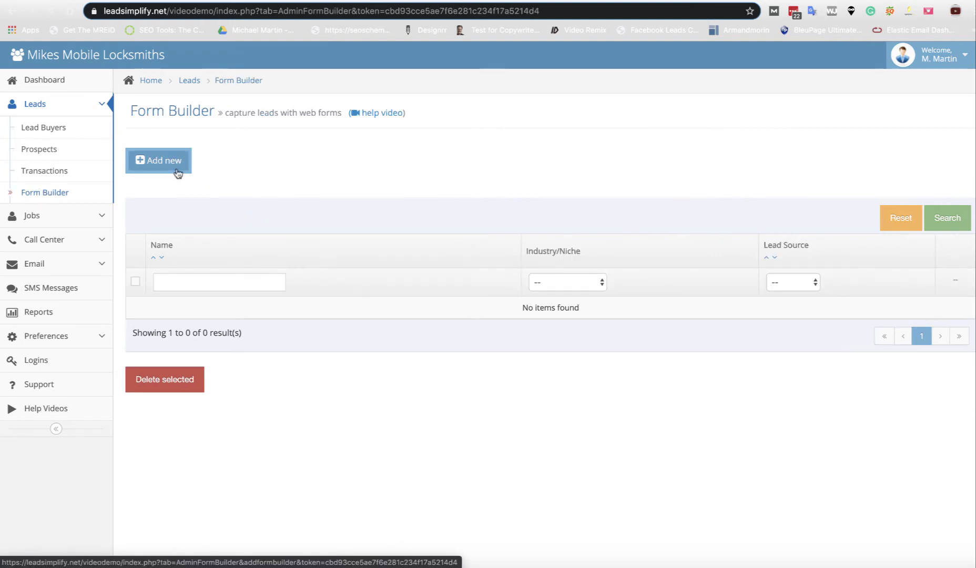
left_click(189, 161)
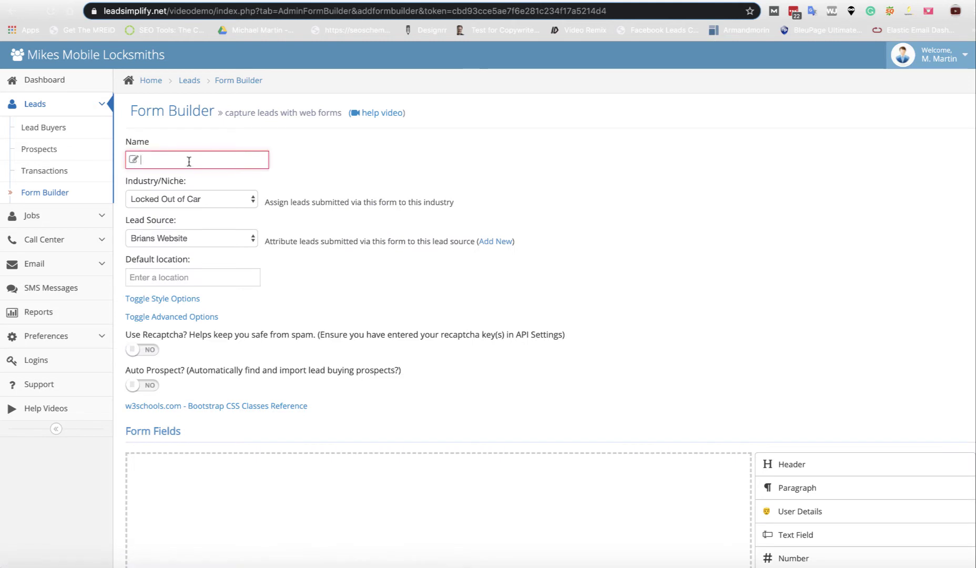
type("Locked out of car")
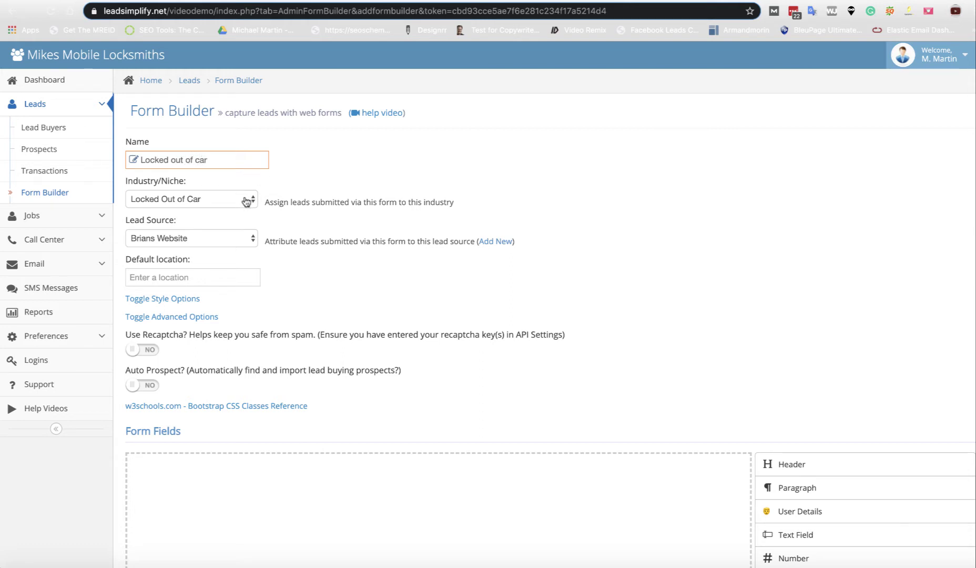
Step: Keep niche Locked Out of Car and set lead source to Locked Out of Car Website
left_click(246, 200)
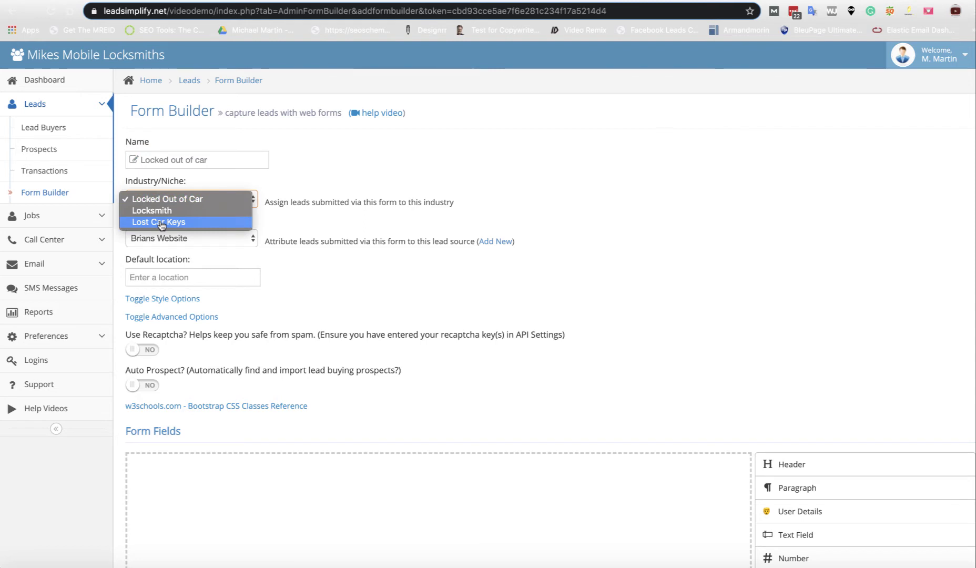
left_click(196, 199)
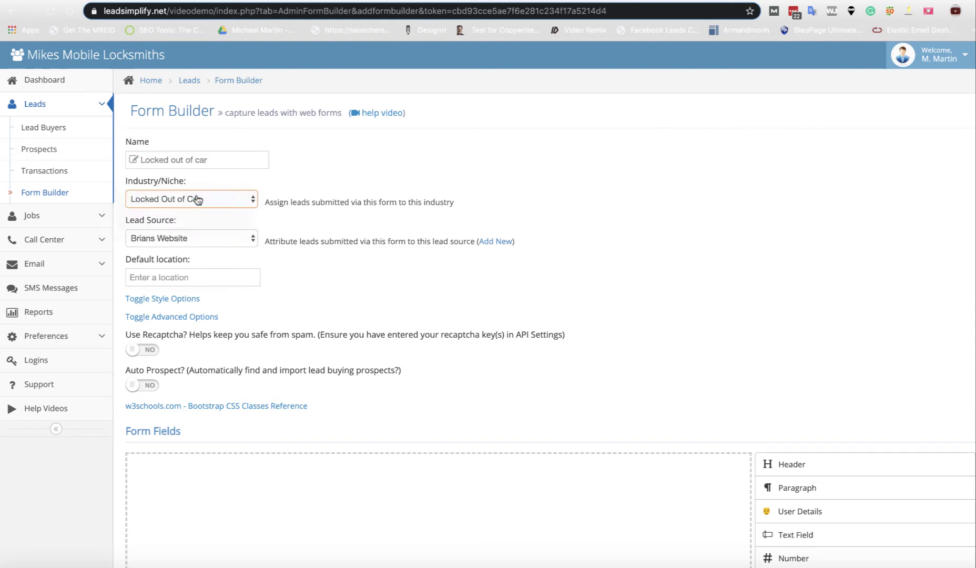
scroll(299, 216, "down", 1)
left_click(249, 204)
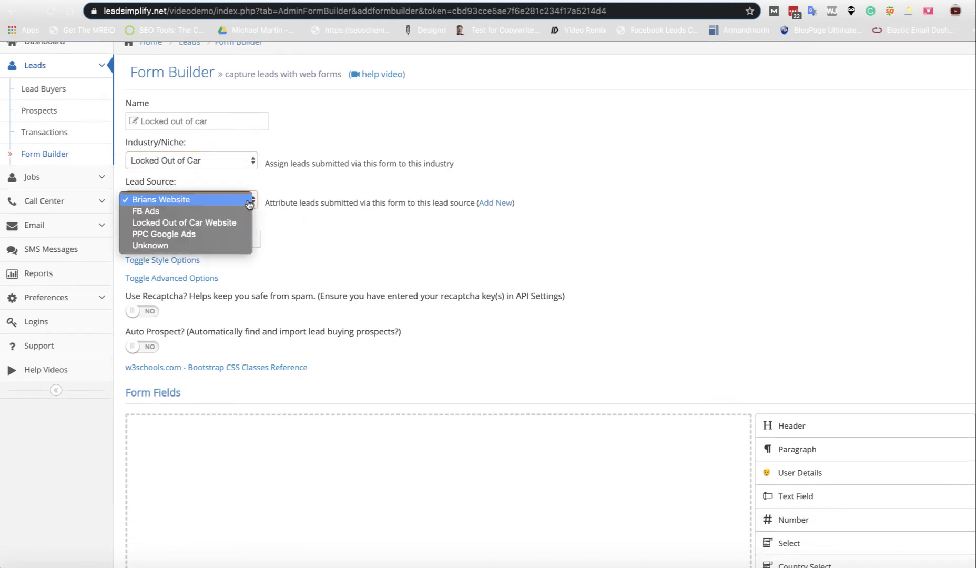
left_click(170, 222)
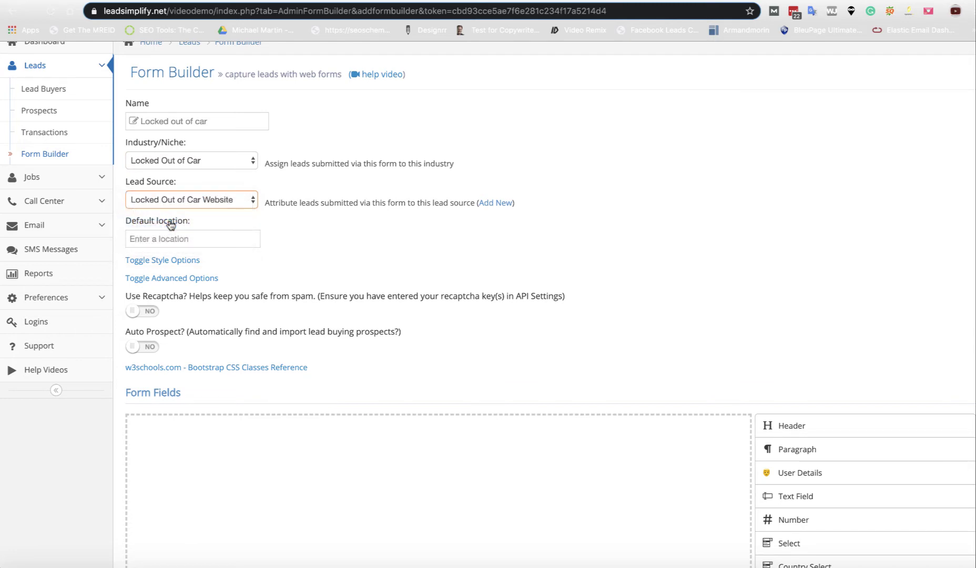
left_click(248, 204)
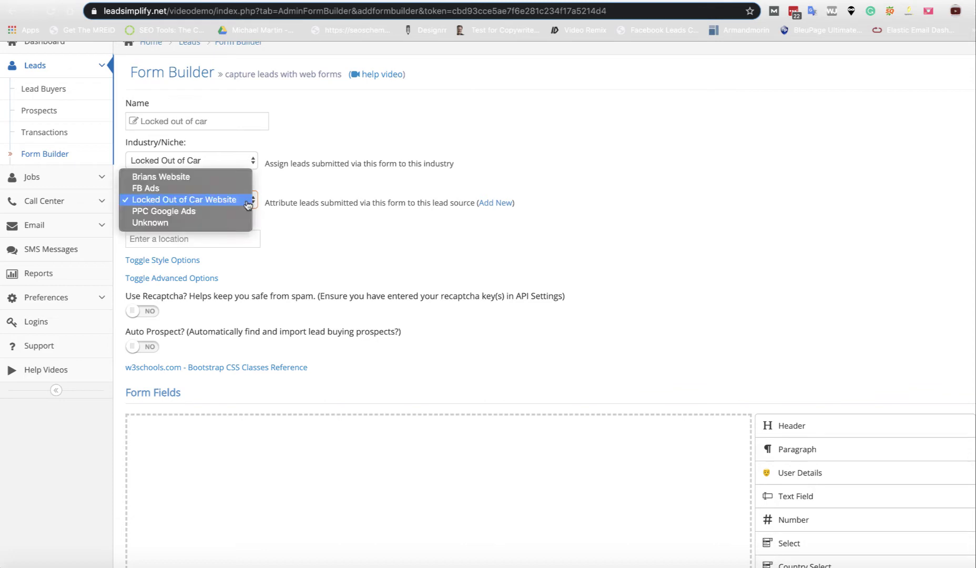
left_click(153, 200)
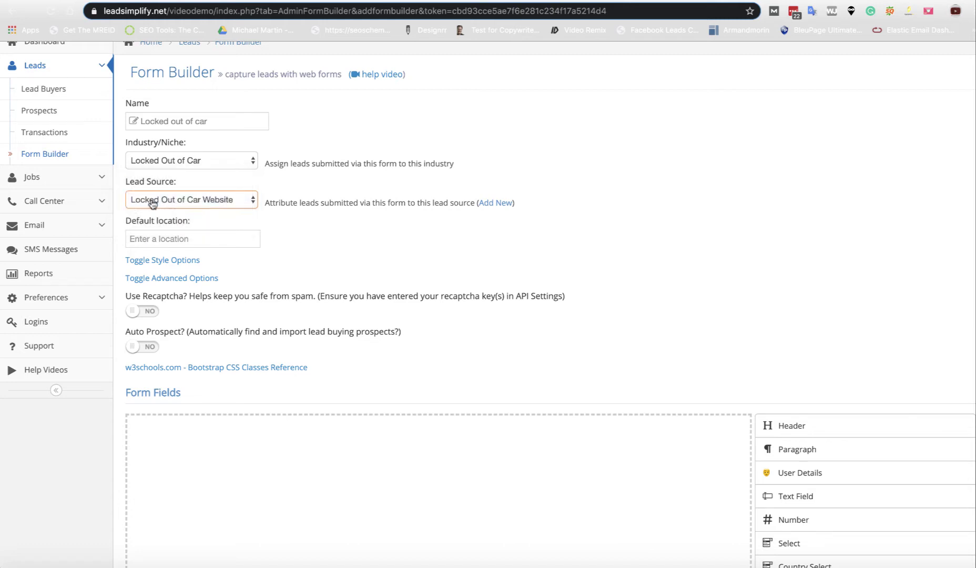
Step: Enter 'manchester' as the default location and pick the Manchester, UK suggestion
left_click(217, 242)
scroll(484, 337, "down", 5)
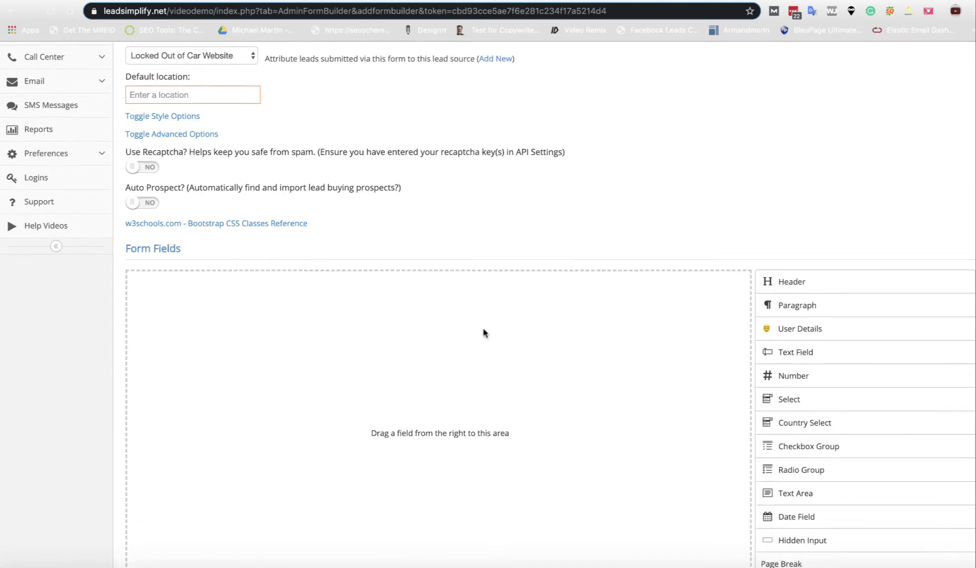
scroll(484, 334, "up", 3)
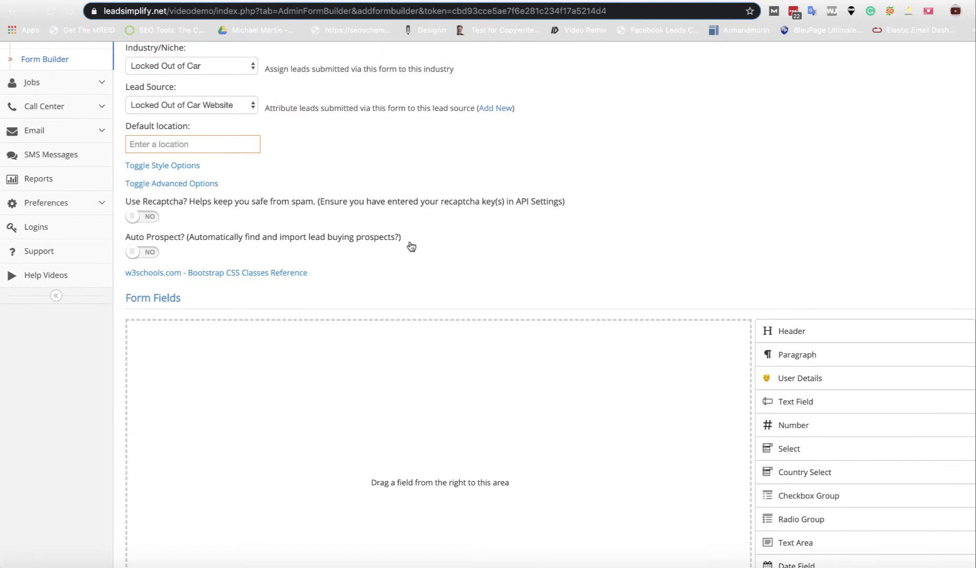
scroll(409, 246, "down", 3)
scroll(410, 246, "up", 3)
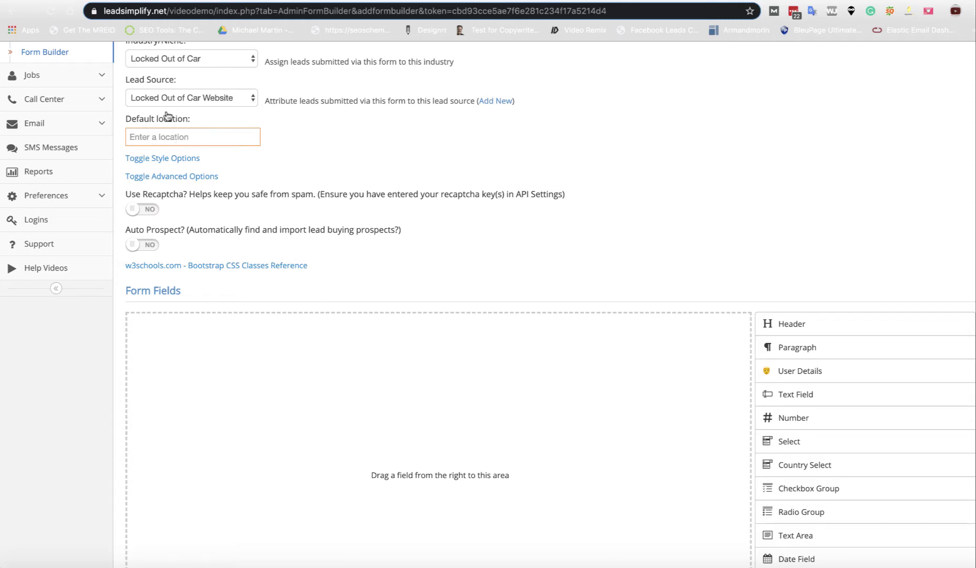
type("manchester")
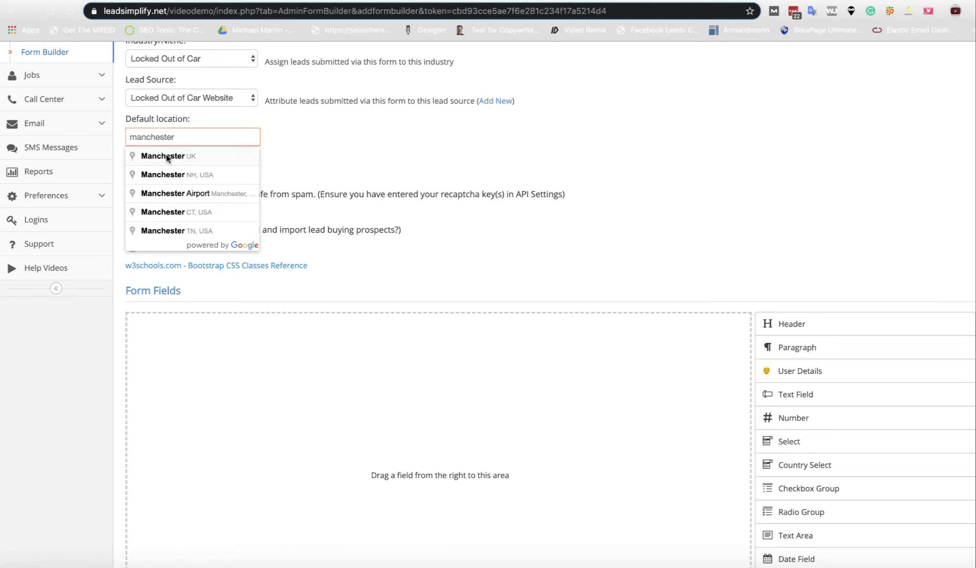
left_click(167, 157)
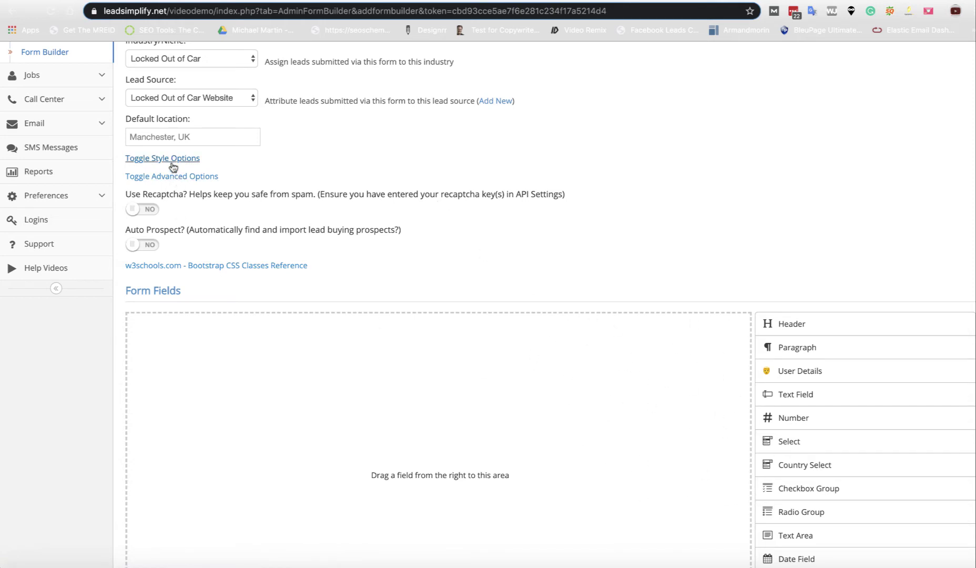
left_click(197, 139)
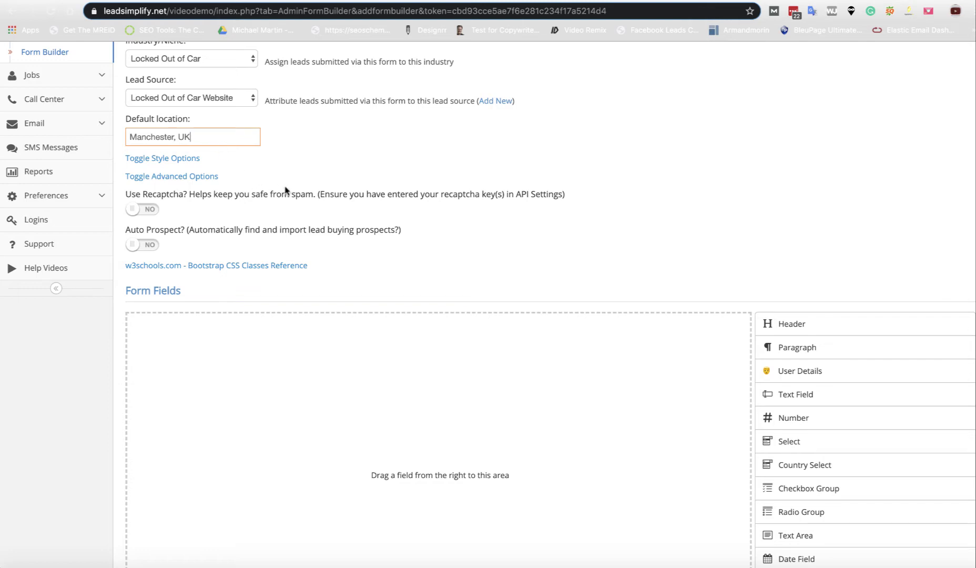
scroll(285, 189, "up", 2)
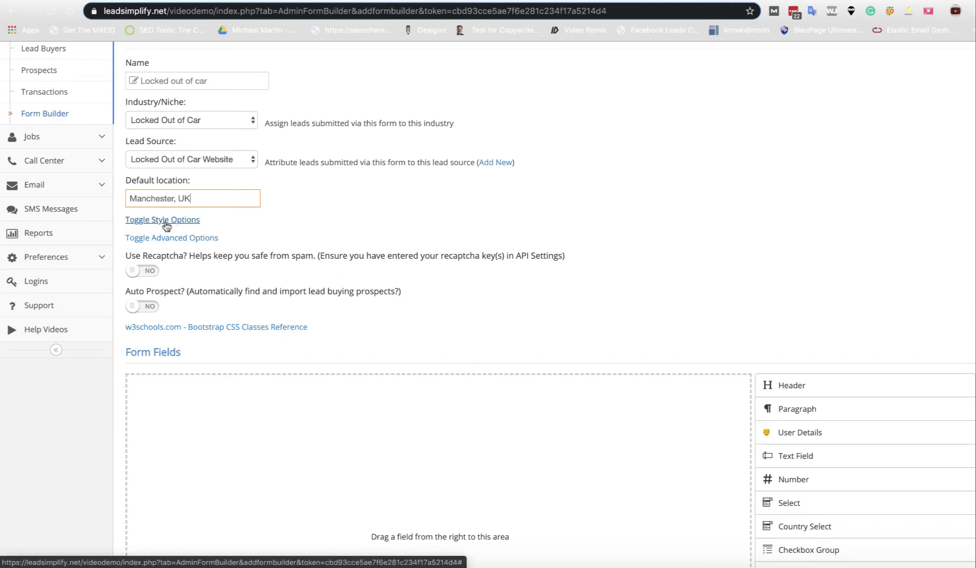
Step: Drag the User Details field set into the Form Fields area
scroll(231, 233, "down", 1)
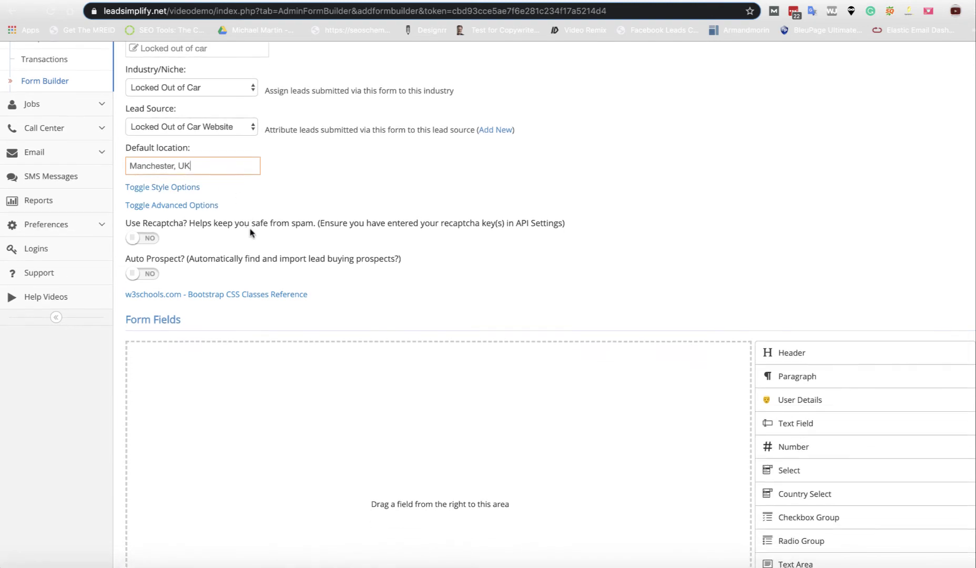
scroll(368, 249, "down", 3)
scroll(368, 247, "up", 2)
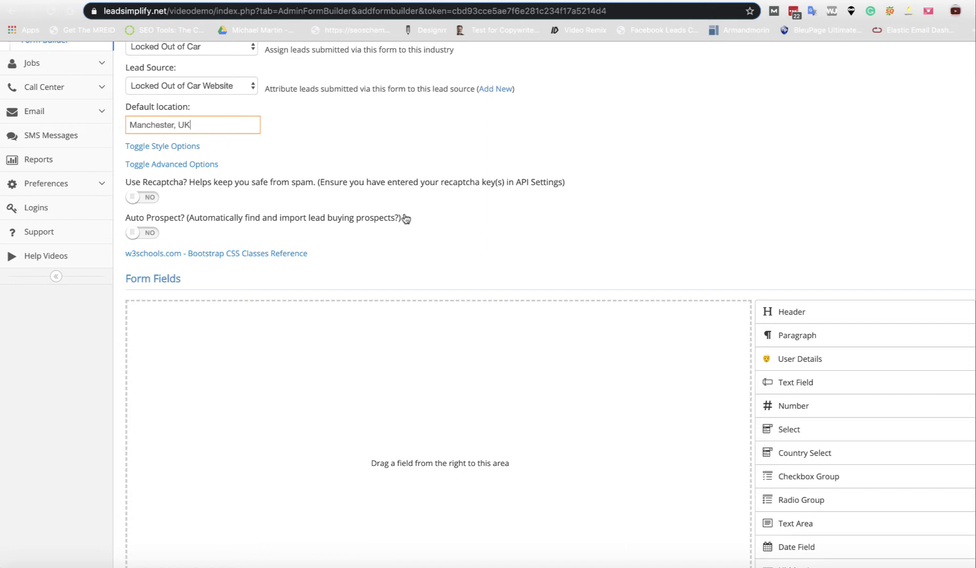
scroll(508, 228, "down", 1)
scroll(508, 227, "down", 3)
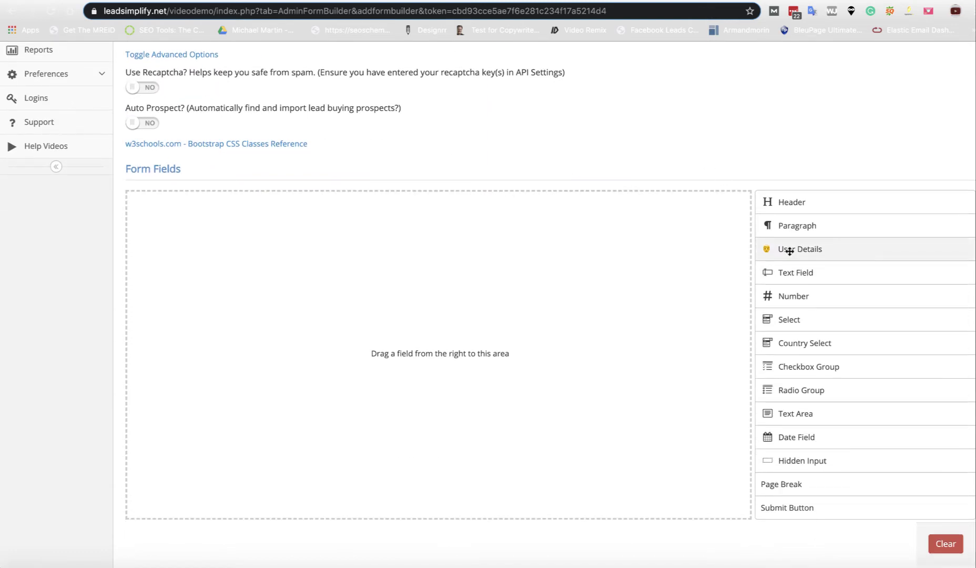
left_click_drag(789, 252, 769, 251)
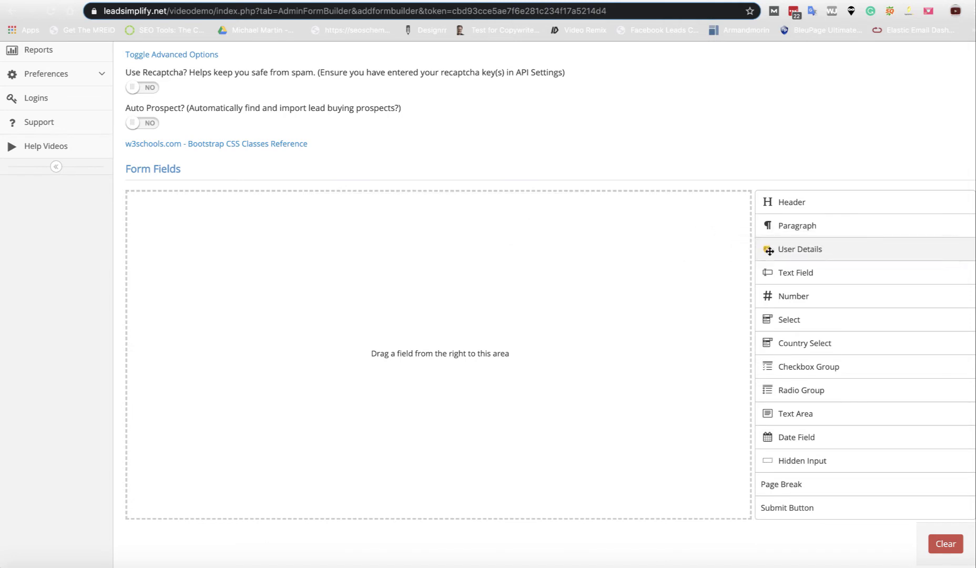
left_click(797, 252)
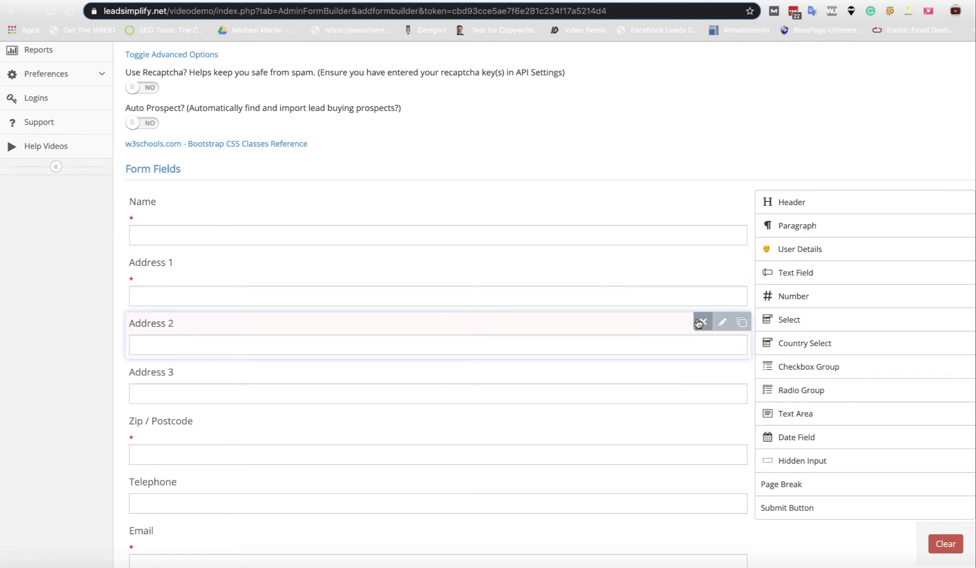
Step: Delete the Address 2 and Address 3 fields
left_click(702, 322)
left_click(702, 322)
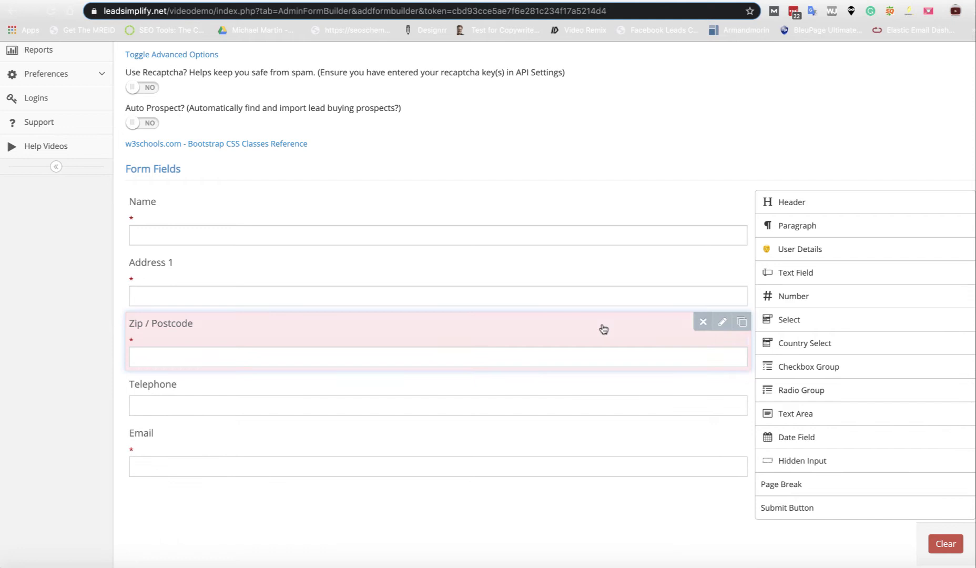
scroll(603, 329, "down", 3)
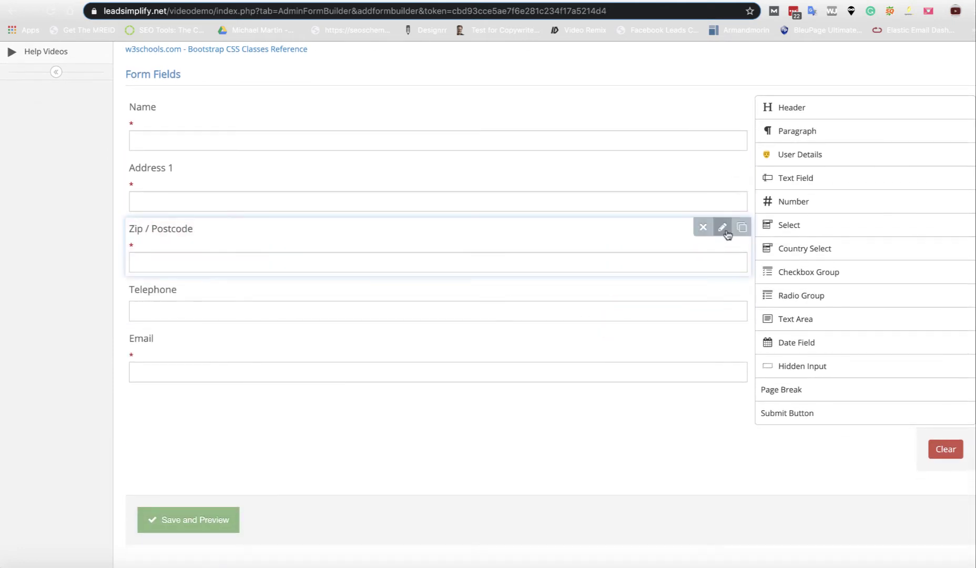
Step: Shorten the Zip / Postcode field label to just 'Zip'
left_click(723, 228)
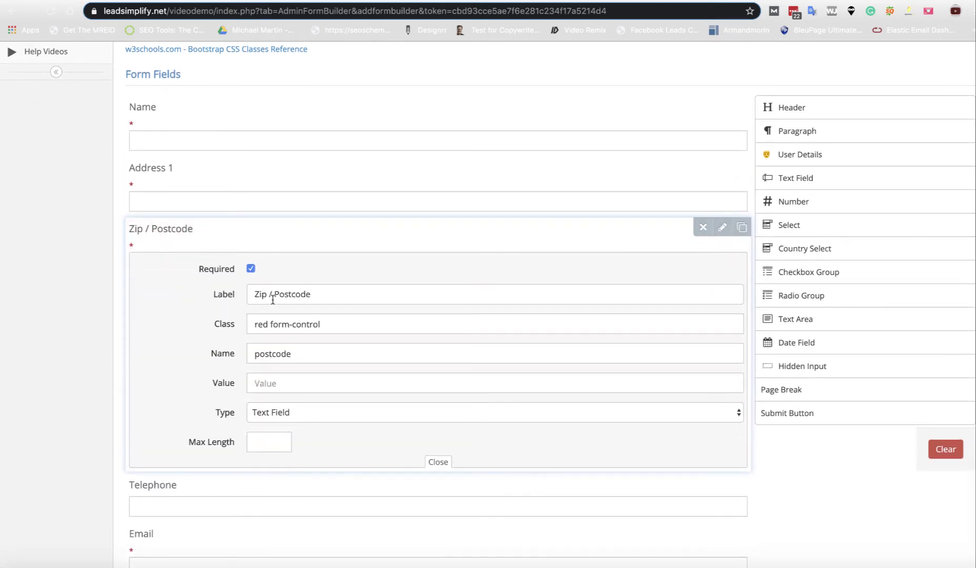
left_click_drag(268, 295, 334, 330)
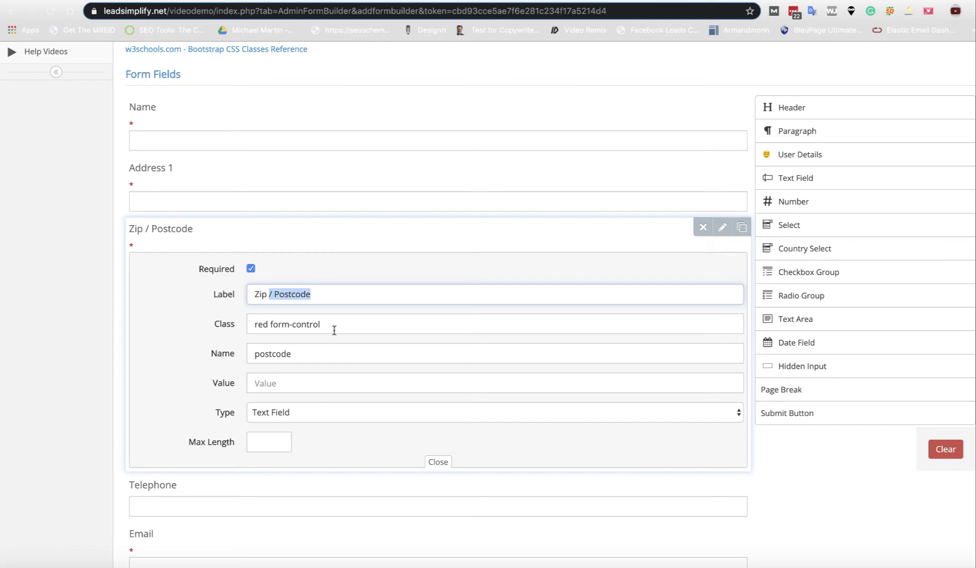
key("BackSpace")
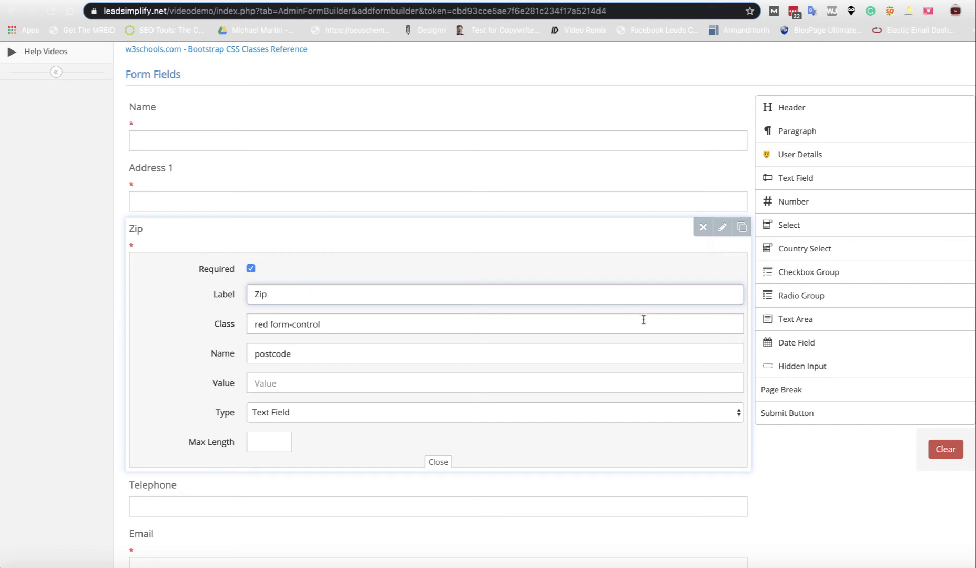
left_click(722, 226)
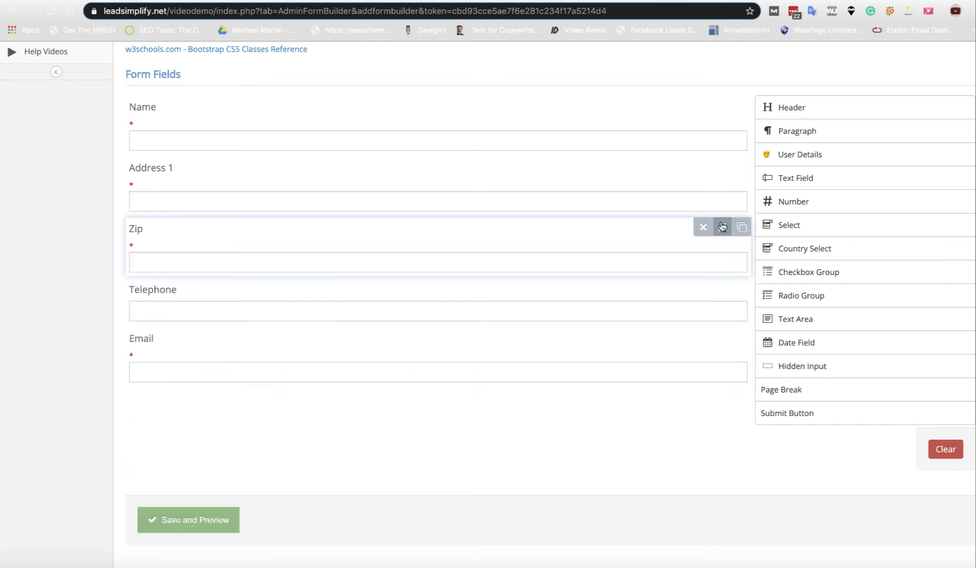
Step: Mark the Telephone field as Required
scroll(393, 229, "down", 1)
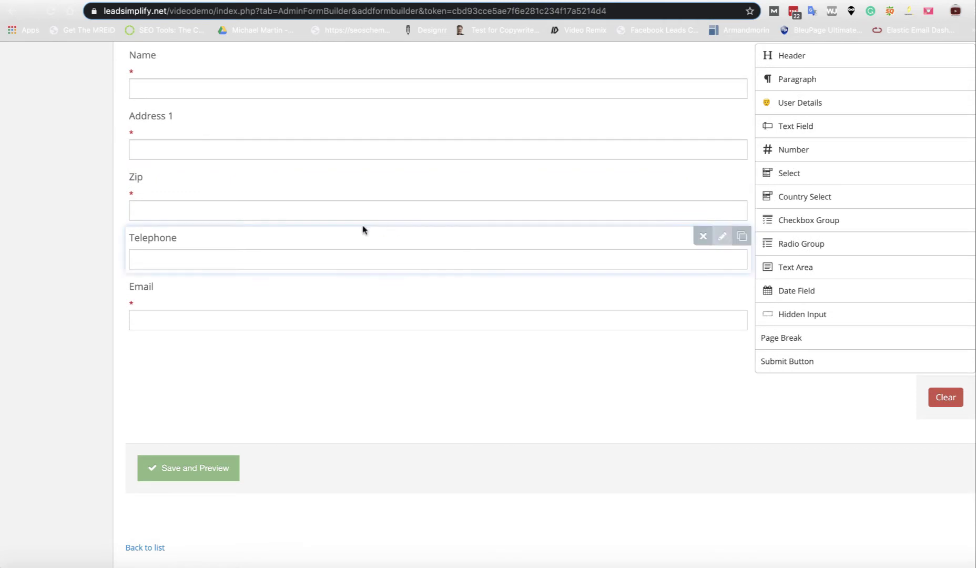
left_click(724, 238)
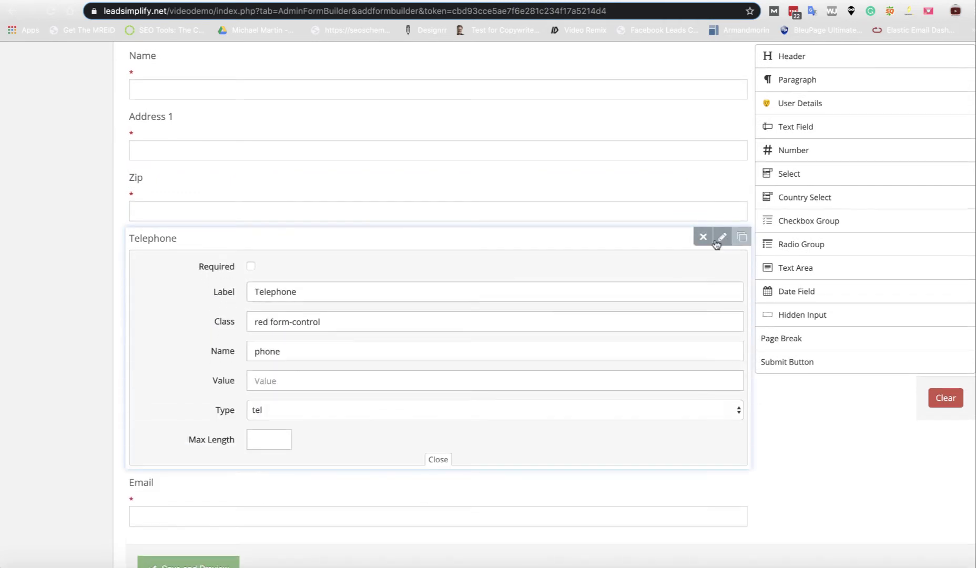
left_click(251, 270)
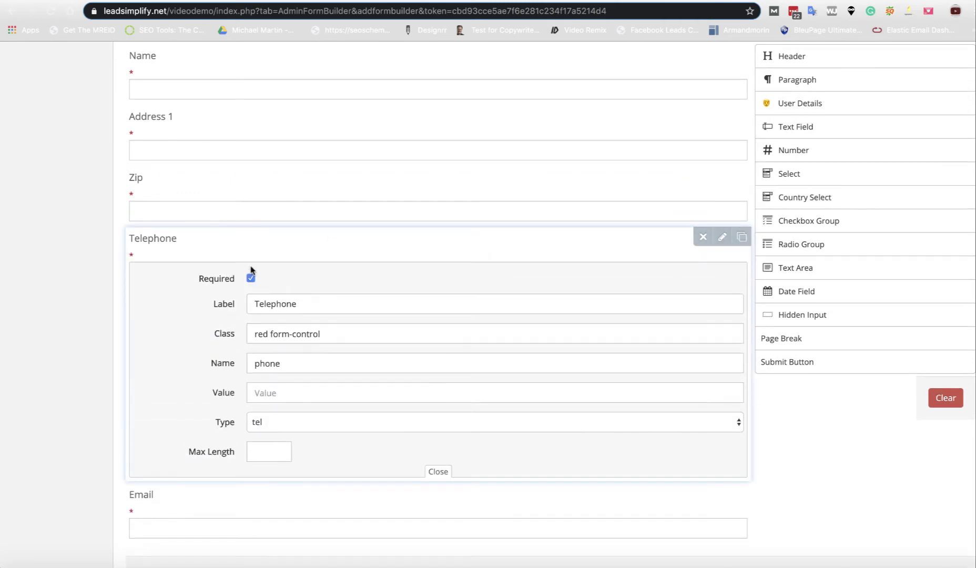
left_click(724, 238)
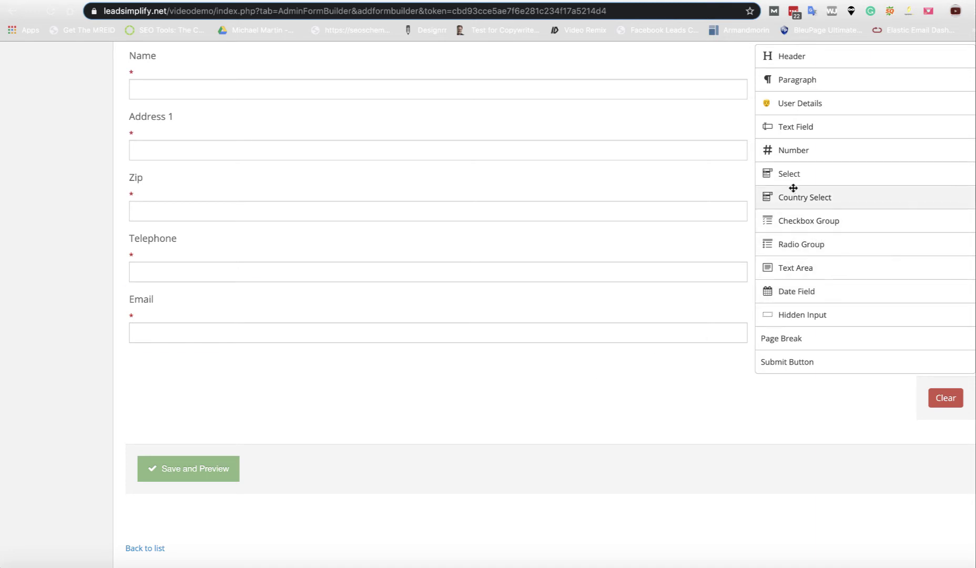
Step: Place a Select dropdown with Option 1, Option 2 and Option 3 under Email
left_click_drag(789, 175, 375, 369)
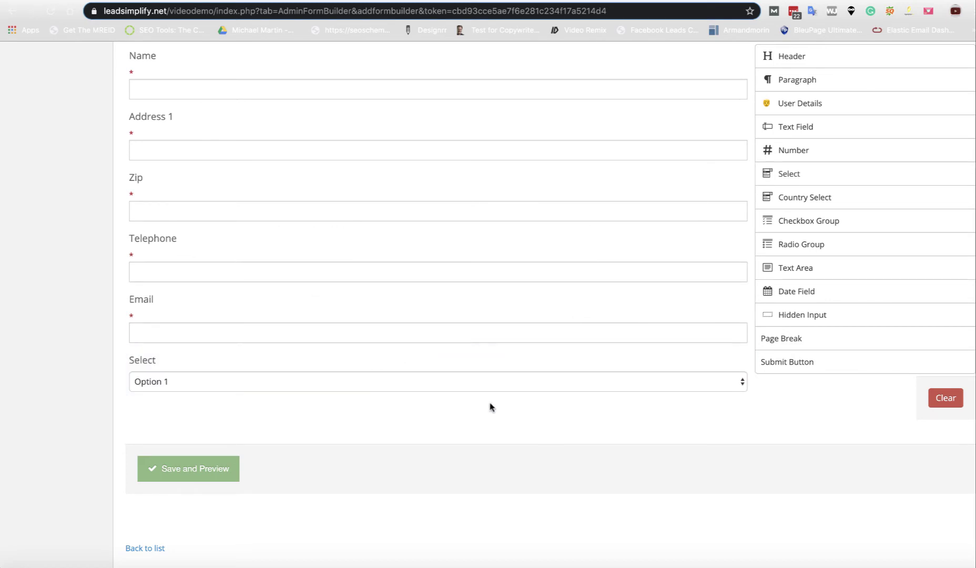
left_click(738, 382)
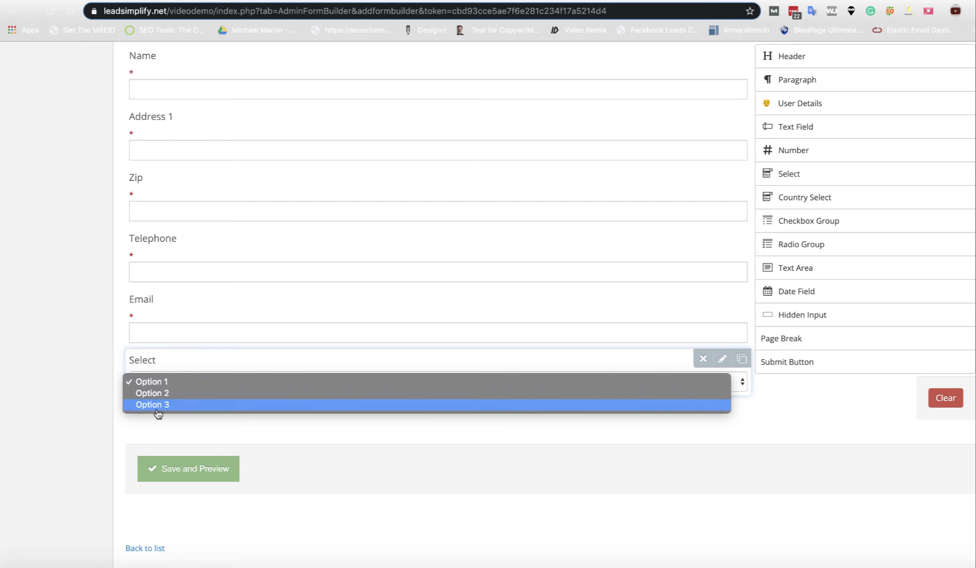
left_click(719, 366)
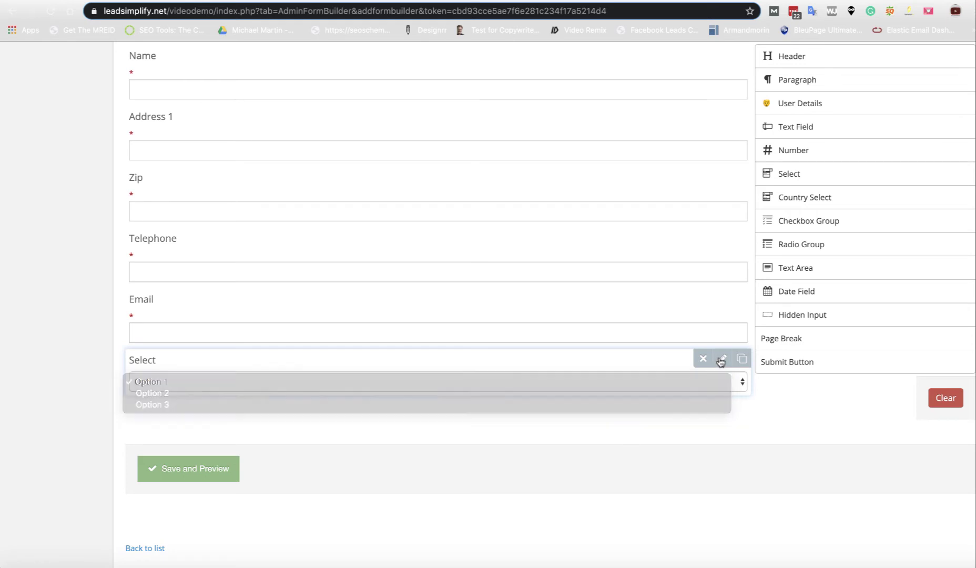
left_click(722, 359)
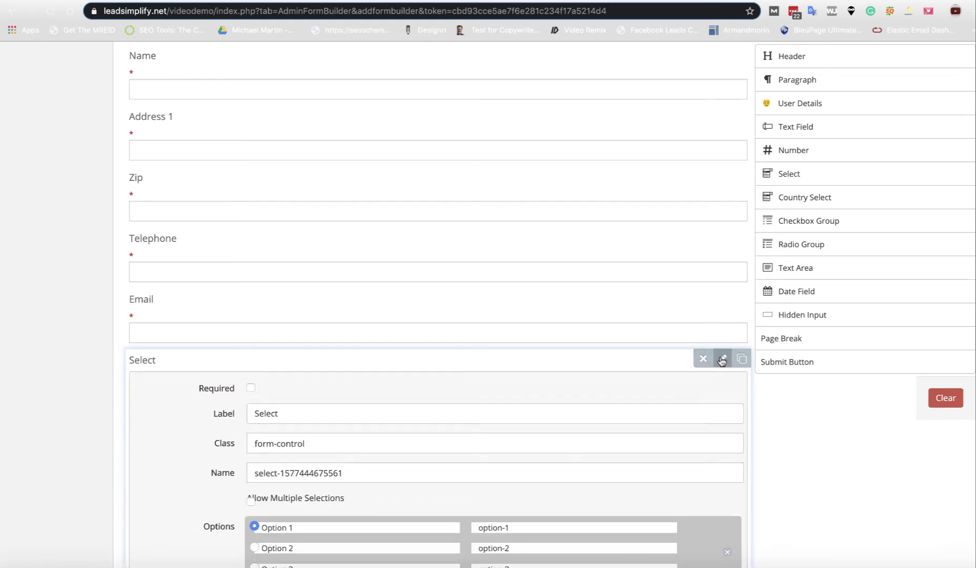
left_click(722, 359)
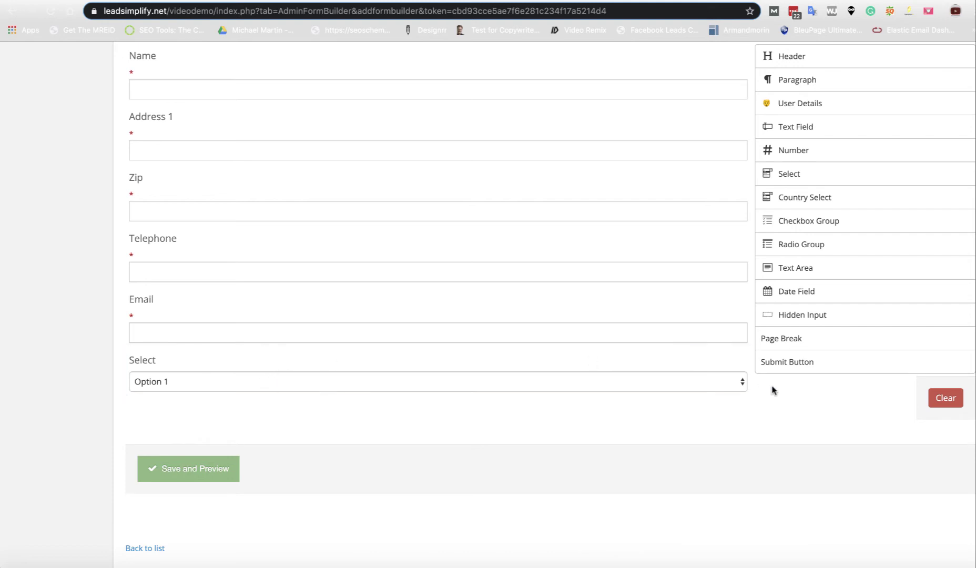
Step: Delete the Select field and save the form with Save and Preview
left_click(701, 359)
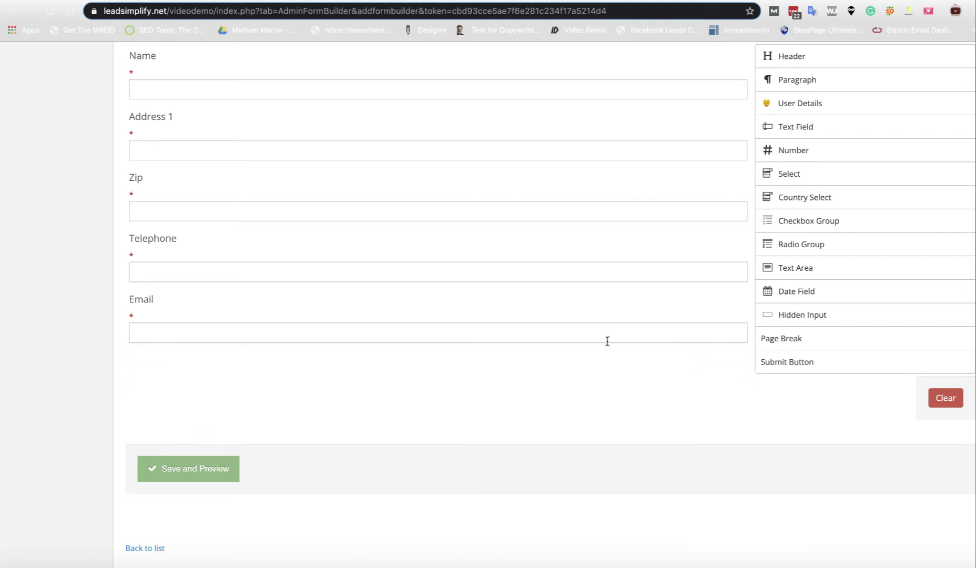
scroll(589, 331, "up", 1)
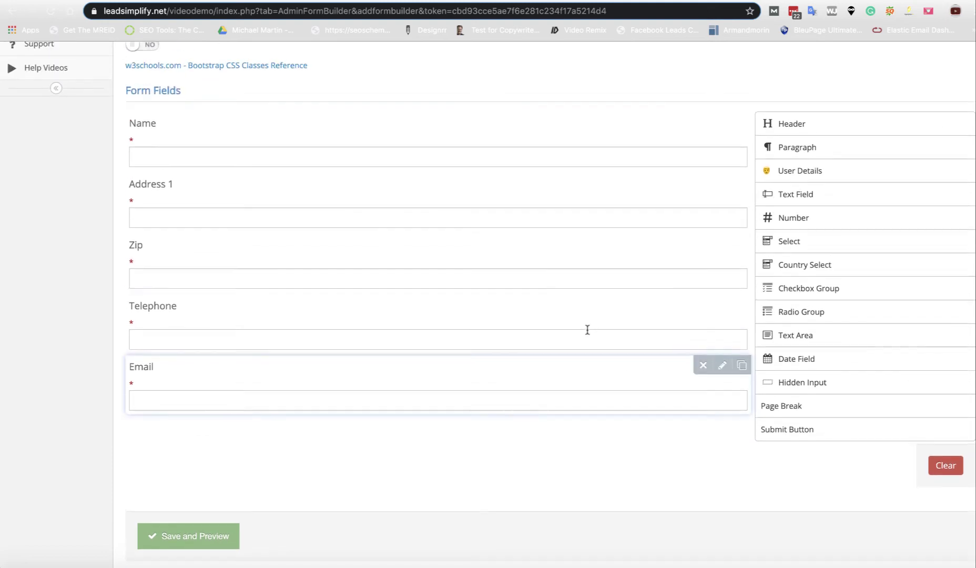
left_click(182, 537)
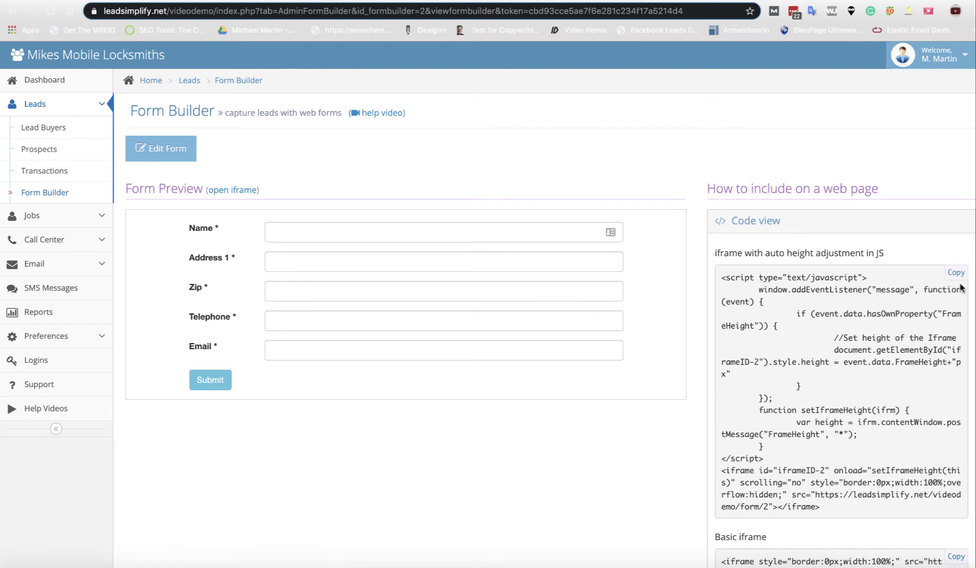
Step: Copy the 'iframe with auto height' embed code
scroll(920, 310, "down", 4)
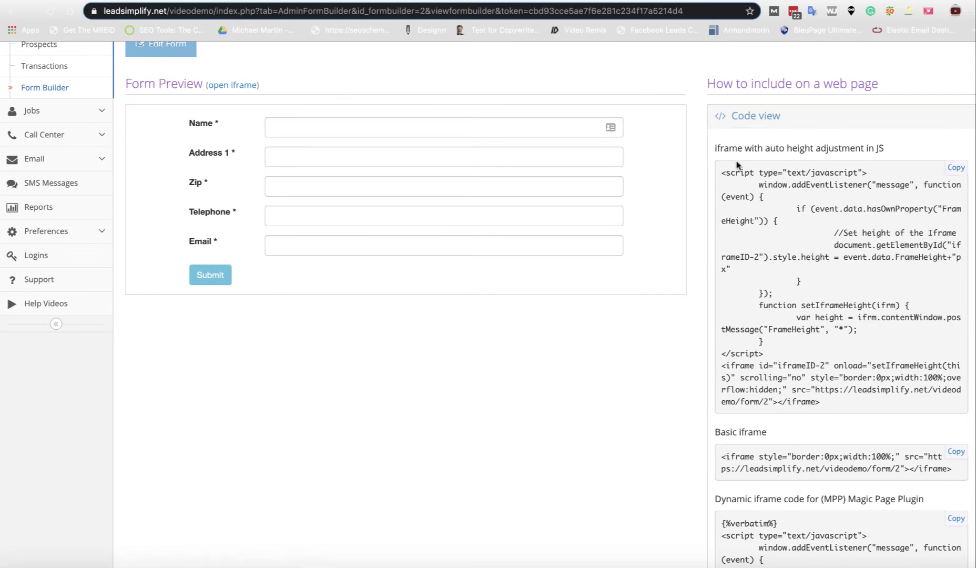
scroll(915, 331, "down", 3)
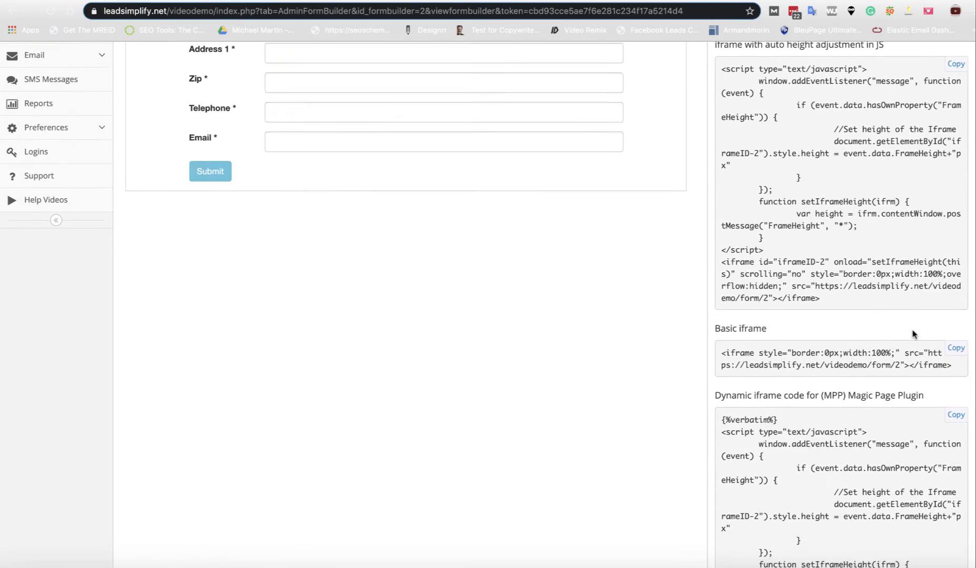
scroll(912, 334, "up", 1)
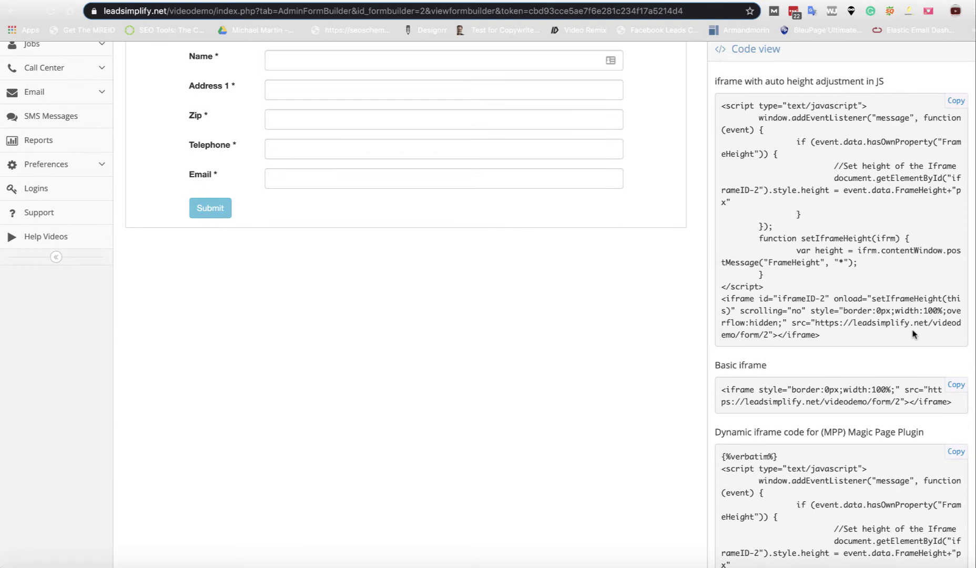
scroll(914, 335, "up", 6)
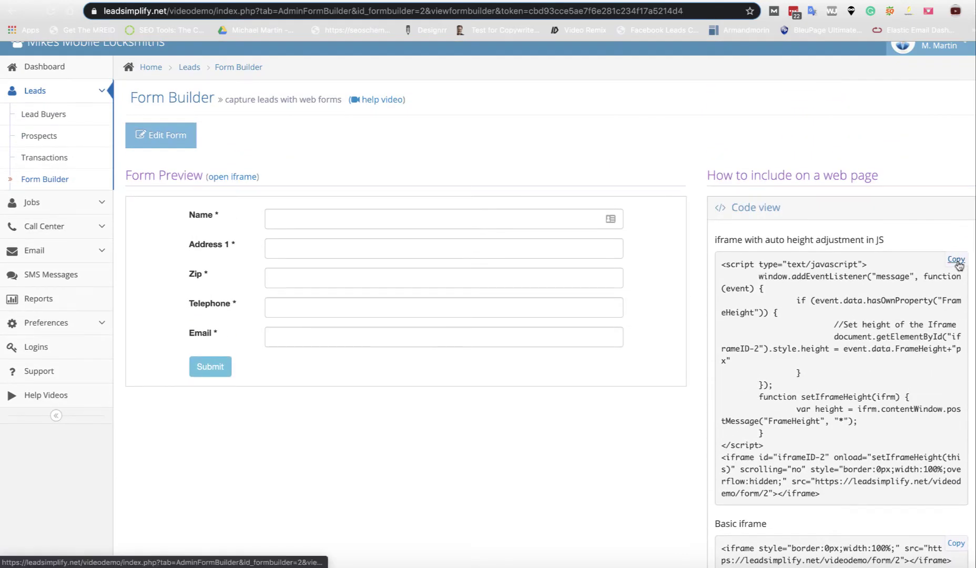
left_click(957, 260)
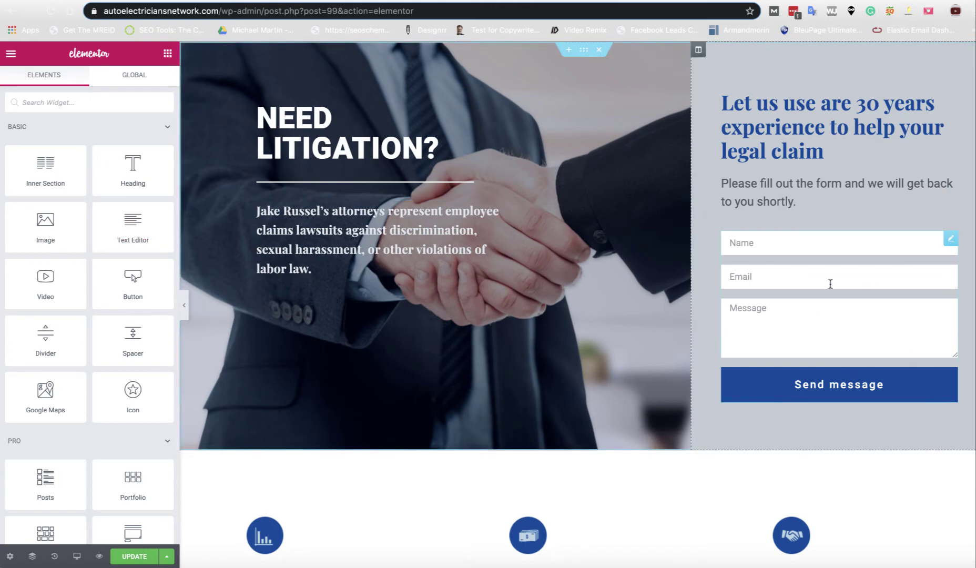
Step: Delete the old contact form widget and drop a Text Editor widget into the right column
right_click(950, 239)
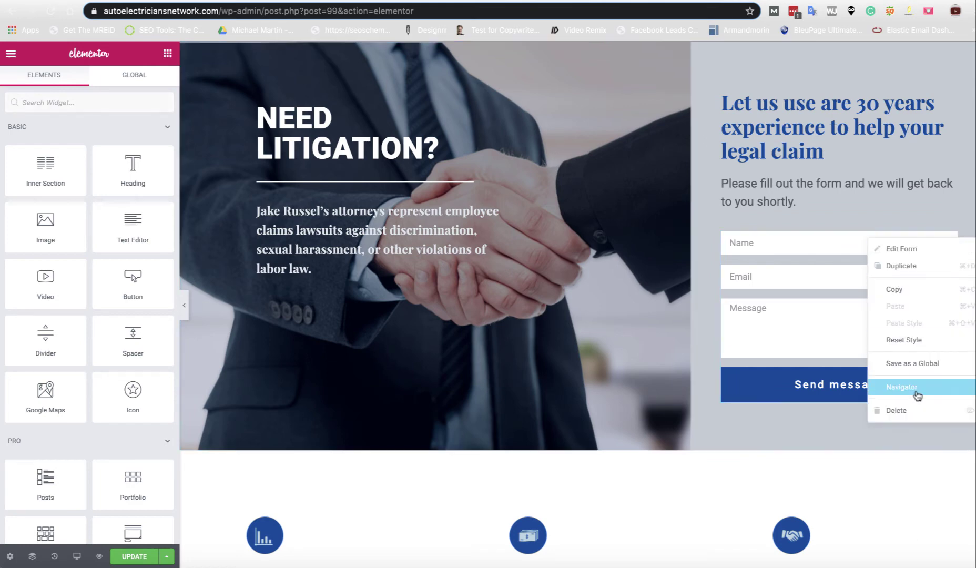
left_click(906, 410)
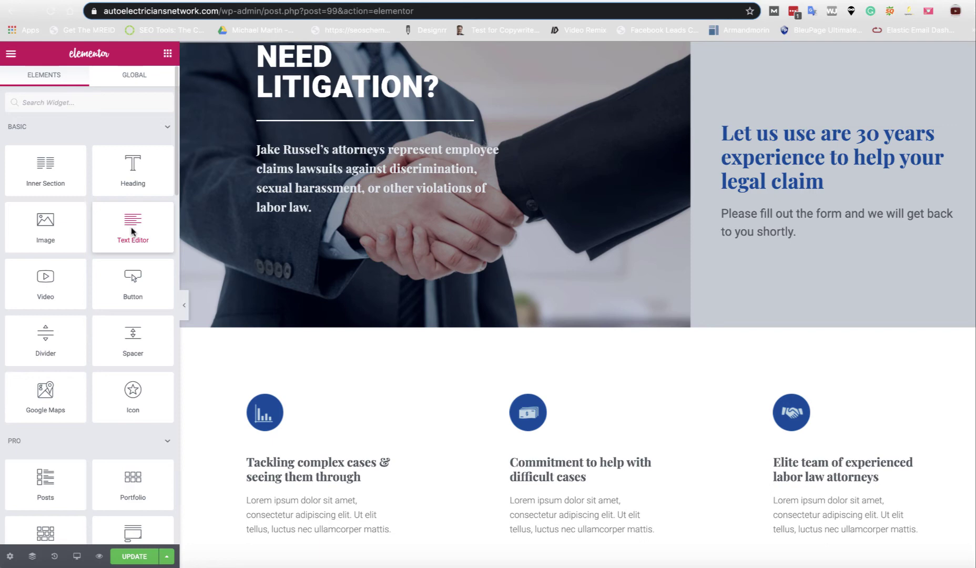
left_click_drag(132, 232, 832, 241)
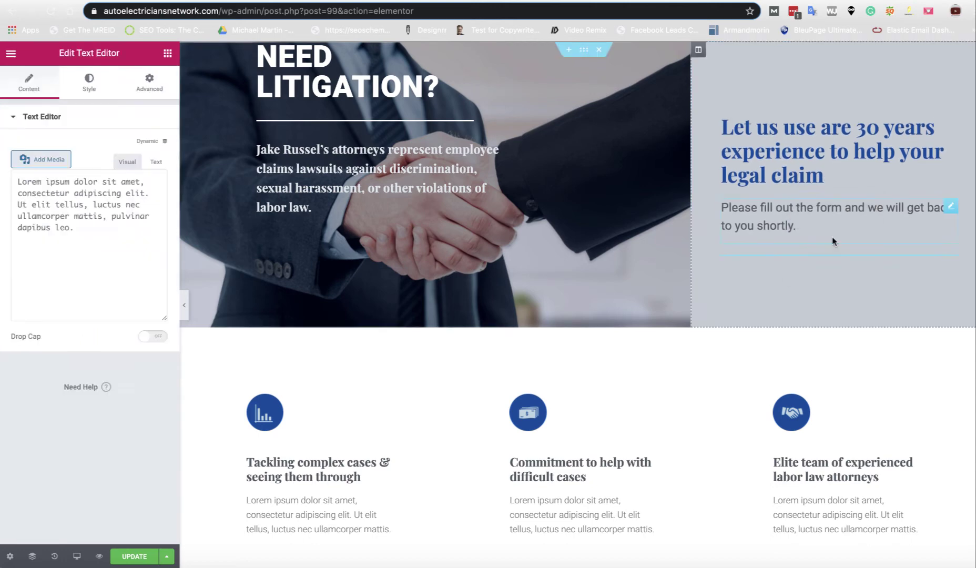
Step: Replace the text block's placeholder Lorem text with the pasted LeadSimplify embed code
left_click(832, 263)
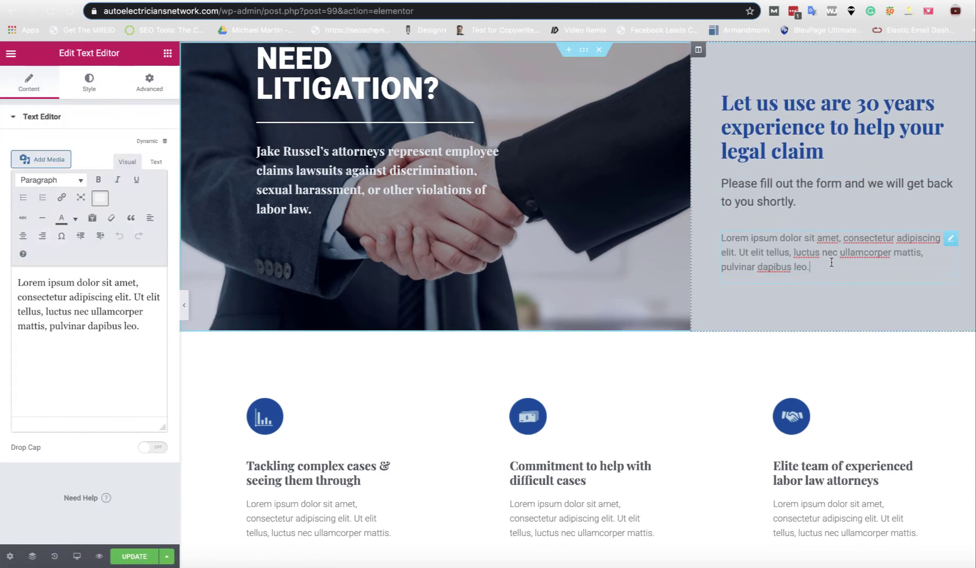
left_click(157, 164)
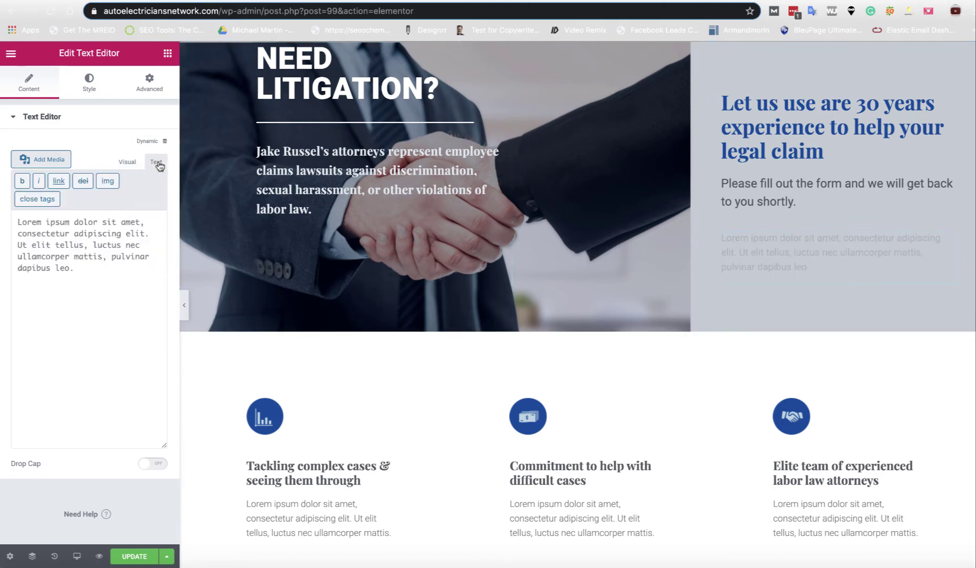
triple_click(65, 239)
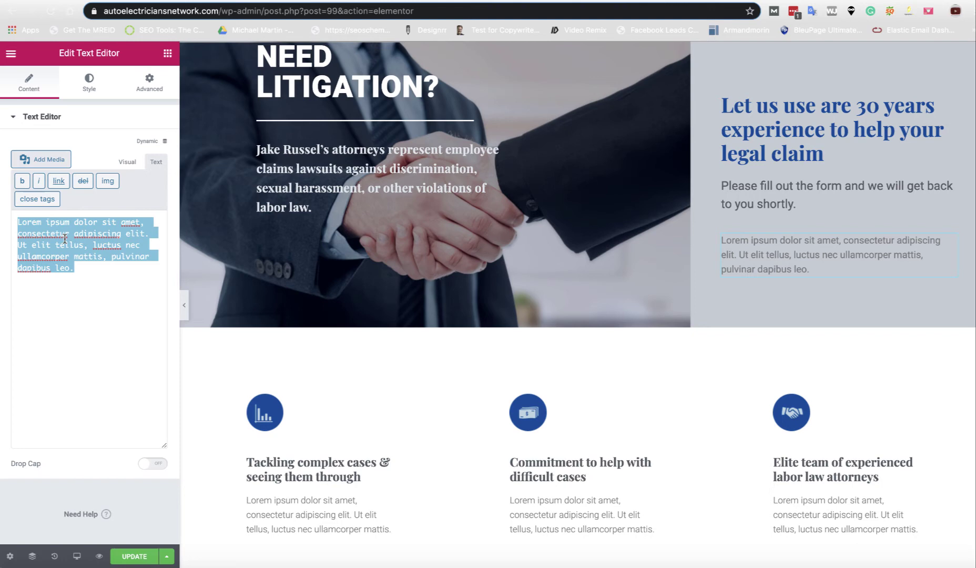
key("ctrl+v")
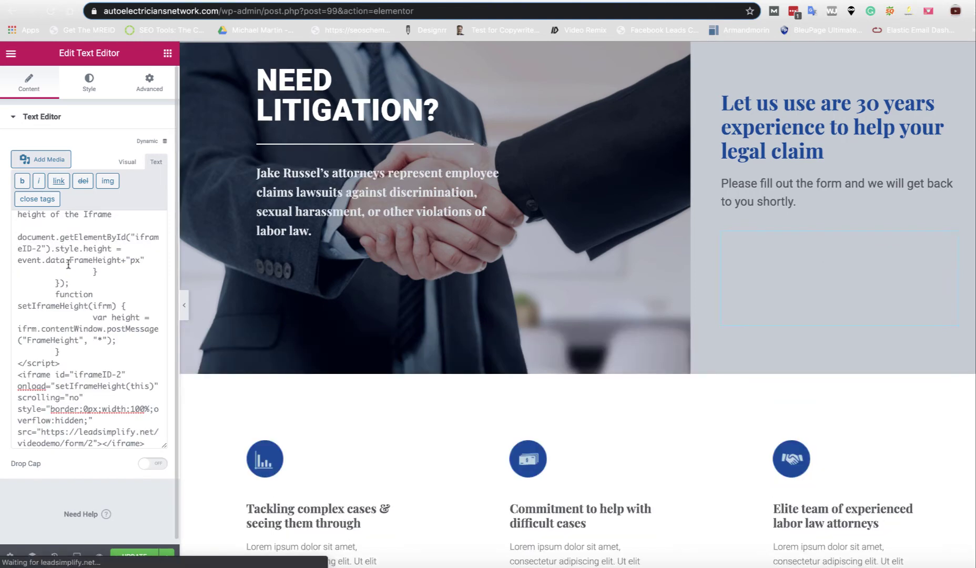
scroll(103, 404, "down", 1)
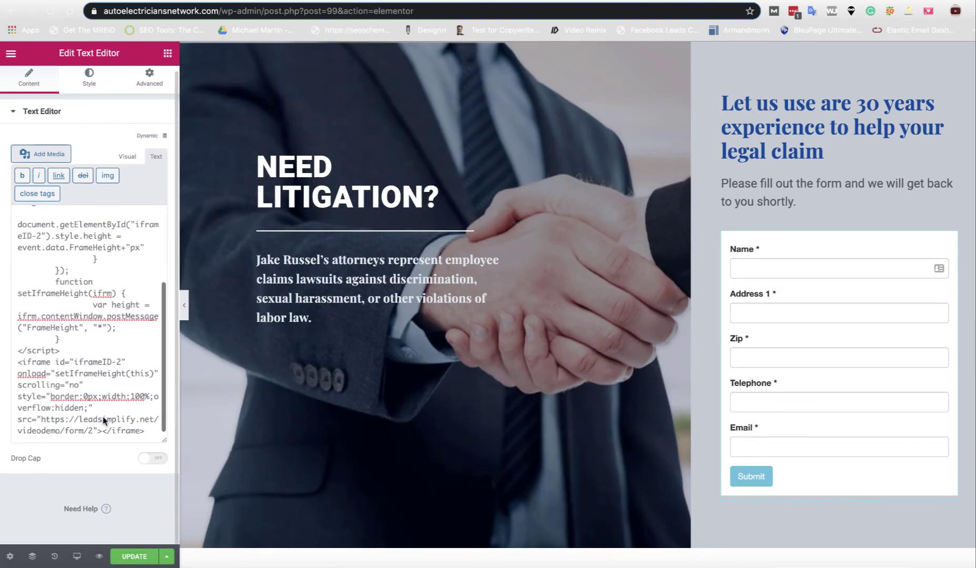
Step: Update the page, then view the live page showing the embedded lead form
left_click(136, 557)
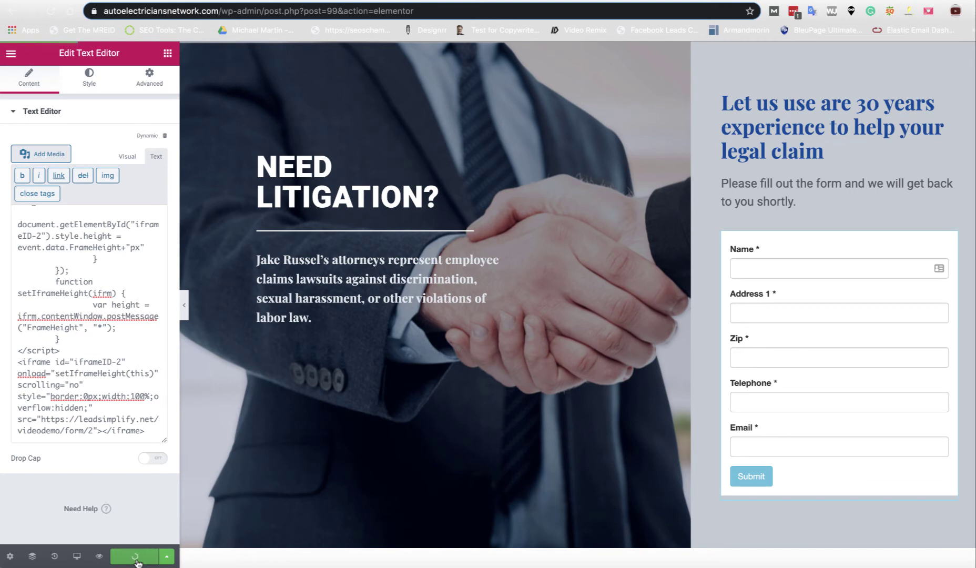
left_click(11, 55)
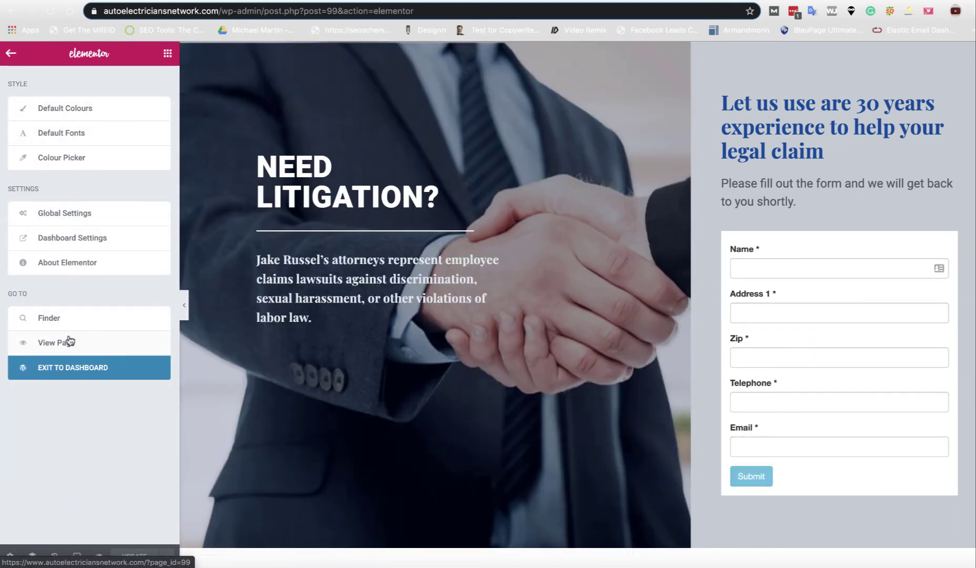
left_click(69, 342)
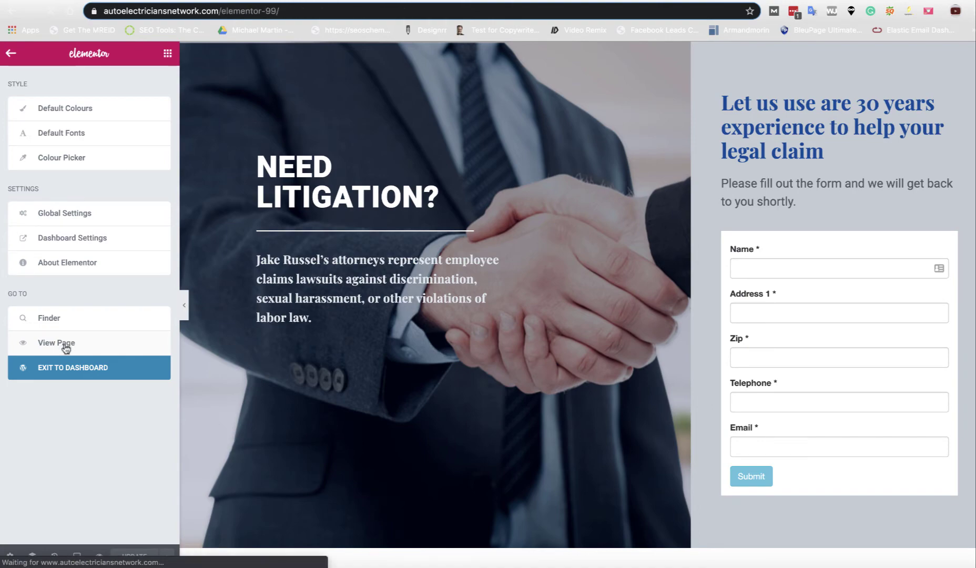
scroll(568, 427, "down", 5)
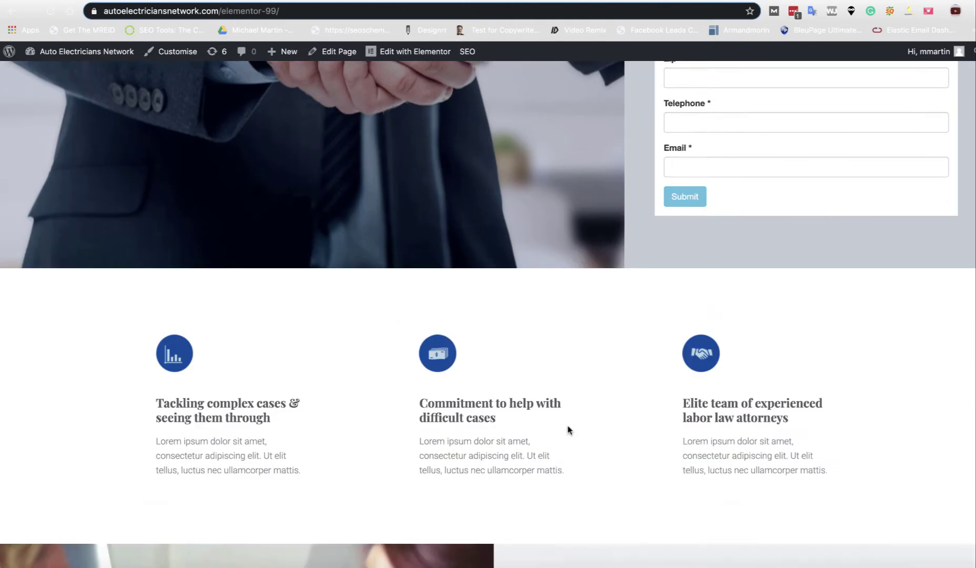
scroll(567, 425, "up", 4)
scroll(568, 426, "up", 2)
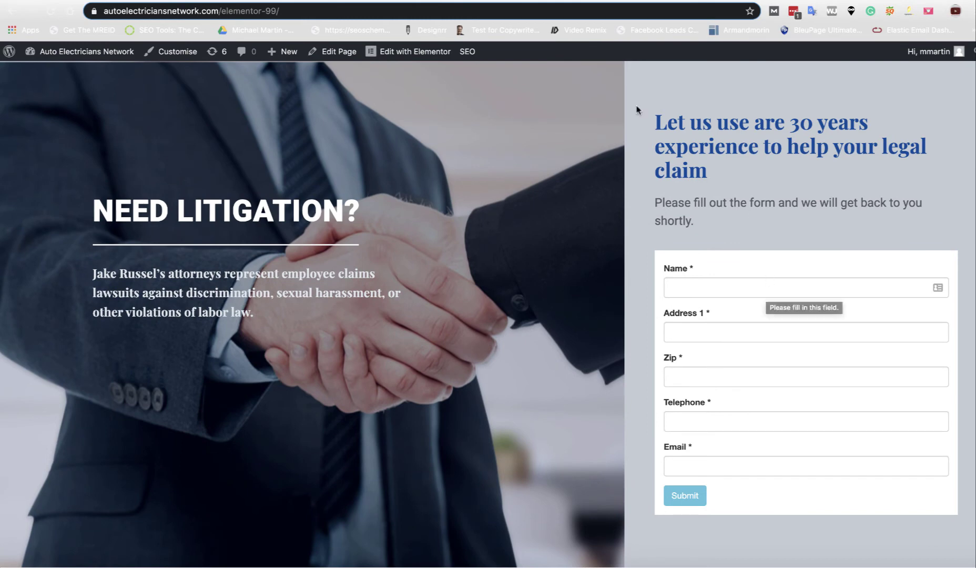
Step: Reopen the Locked out of car form in the builder after checking the live page
key("ctrl+Tab")
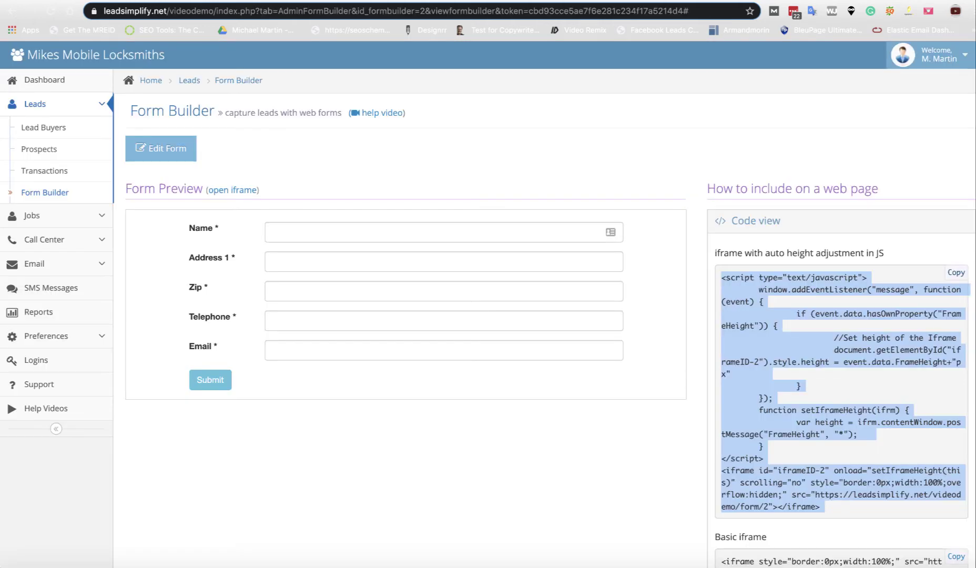
left_click(179, 153)
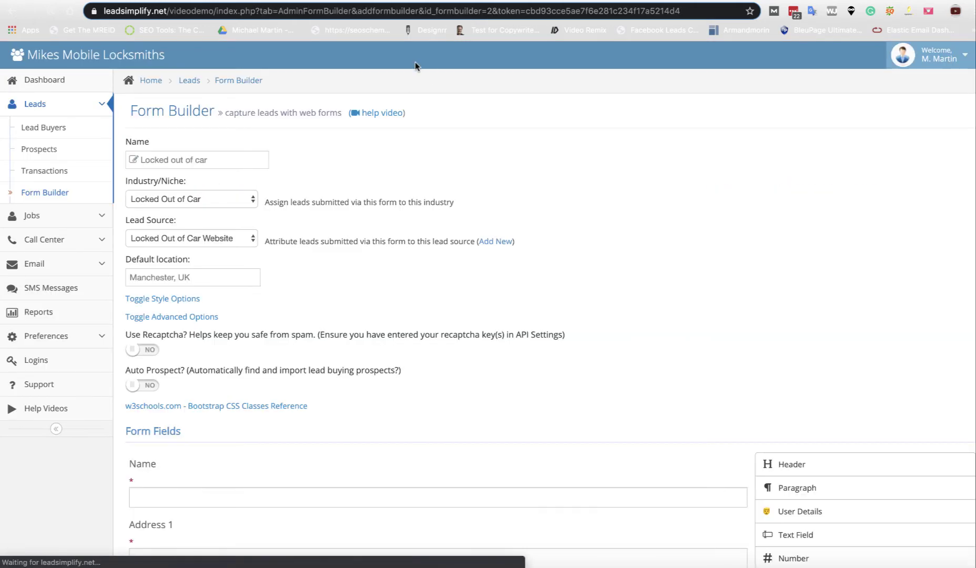
key("ctrl+shift+Tab")
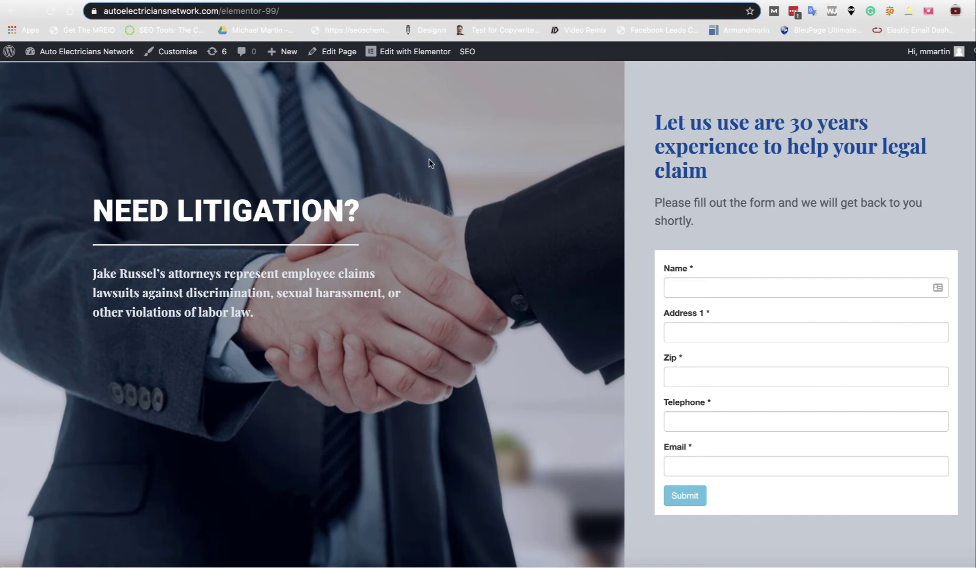
key("ctrl+Tab")
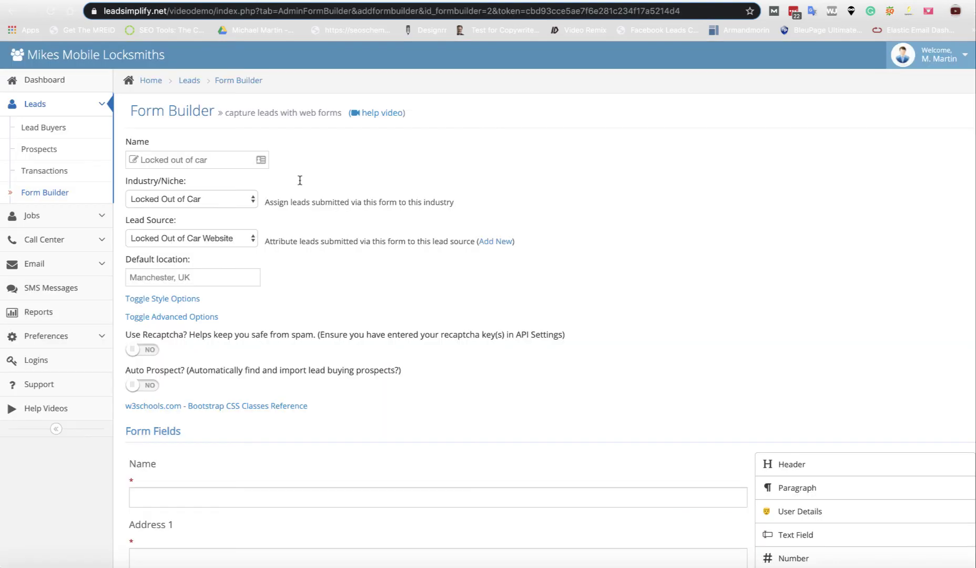
scroll(460, 303, "down", 8)
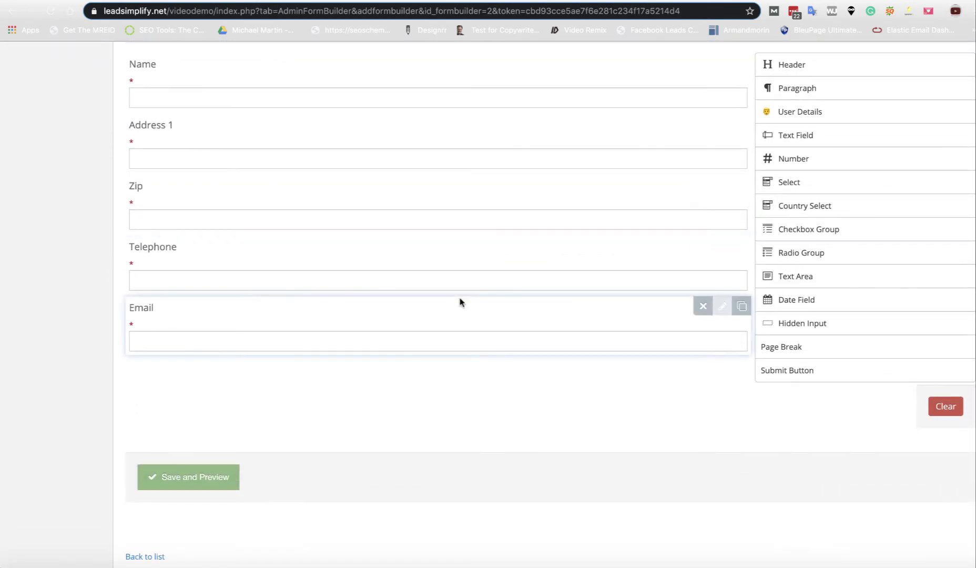
Step: Insert page breaks after Name, Zip and Telephone, then save and preview the form
left_click_drag(789, 348, 401, 122)
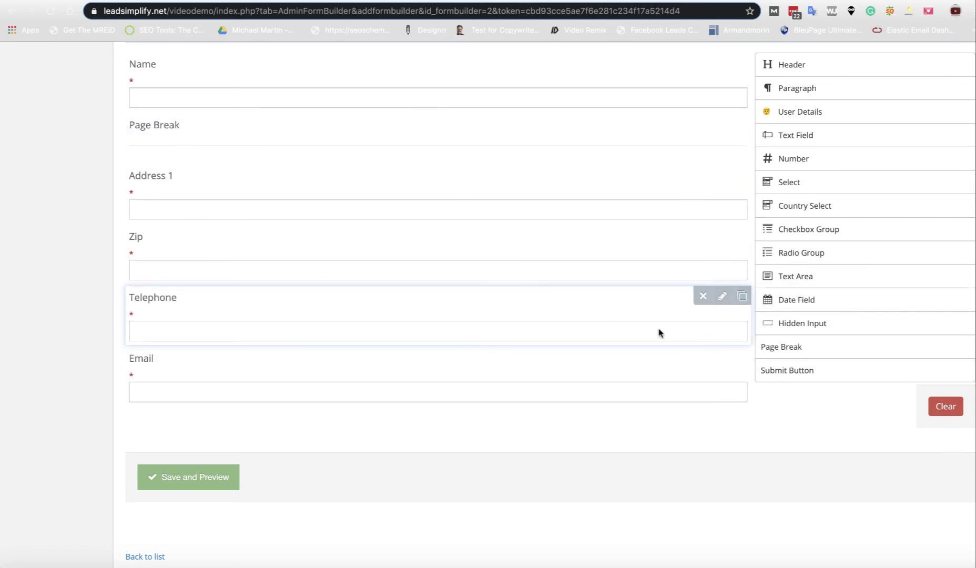
left_click_drag(798, 348, 461, 308)
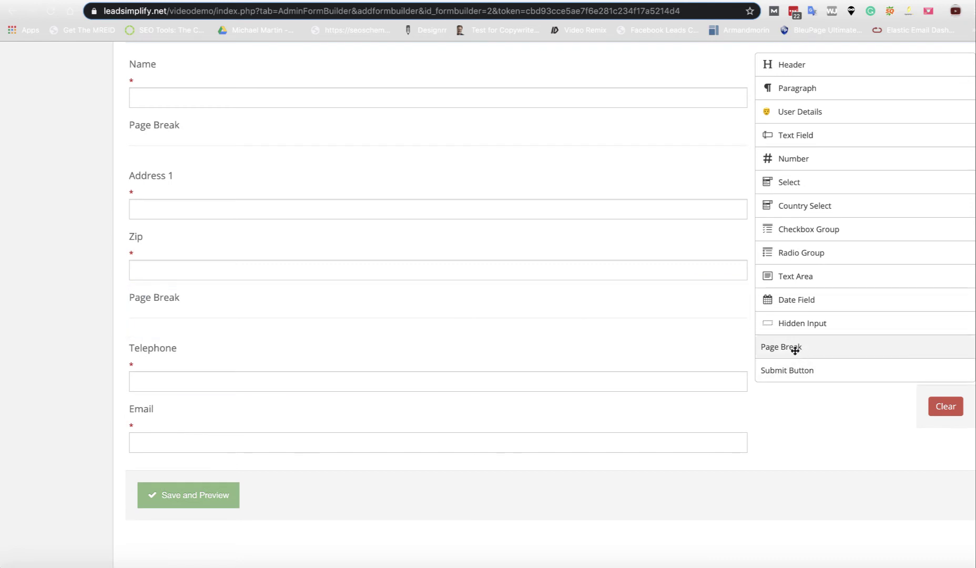
left_click_drag(796, 350, 559, 388)
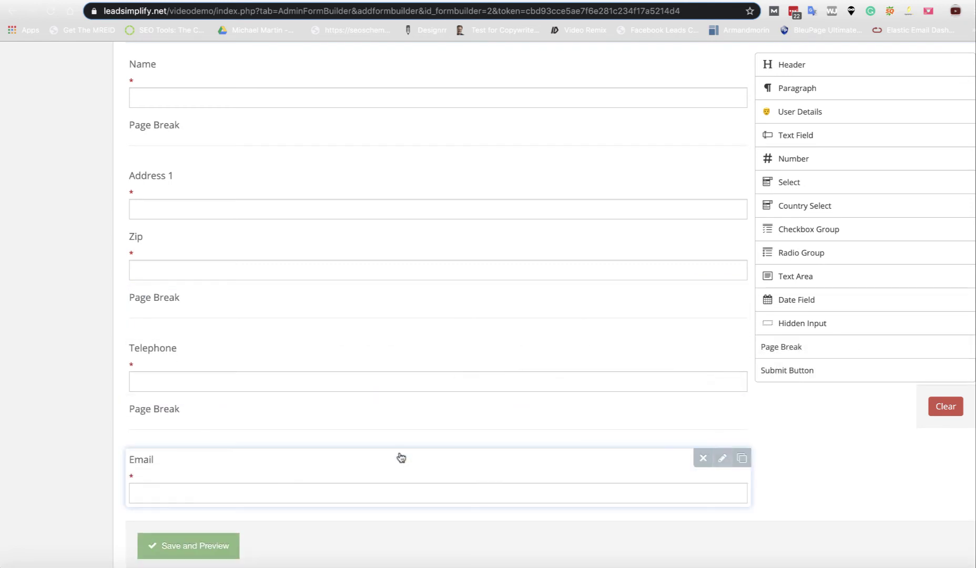
left_click(197, 545)
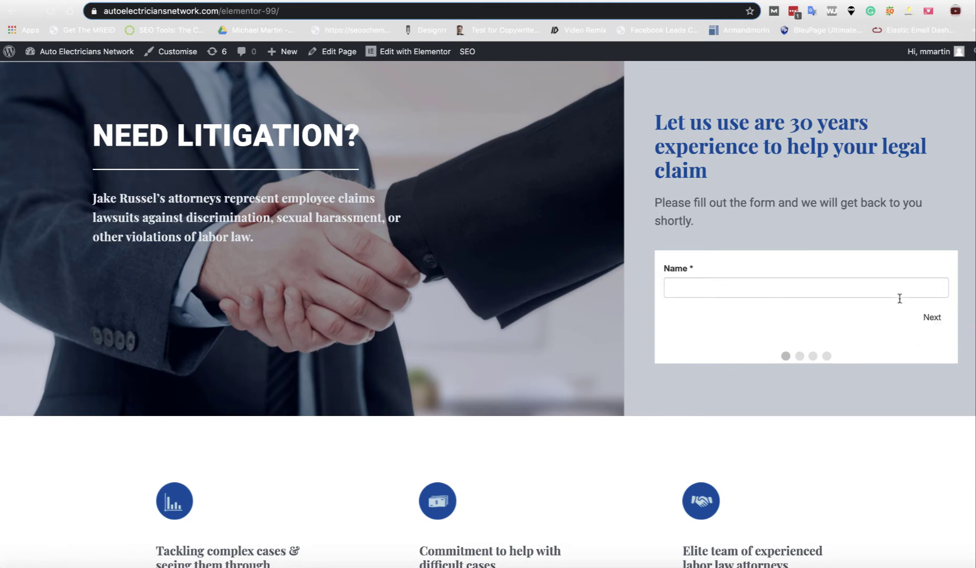
Step: Enter a test name, advance to Address 1 and Zip, then step back to Name
left_click(874, 282)
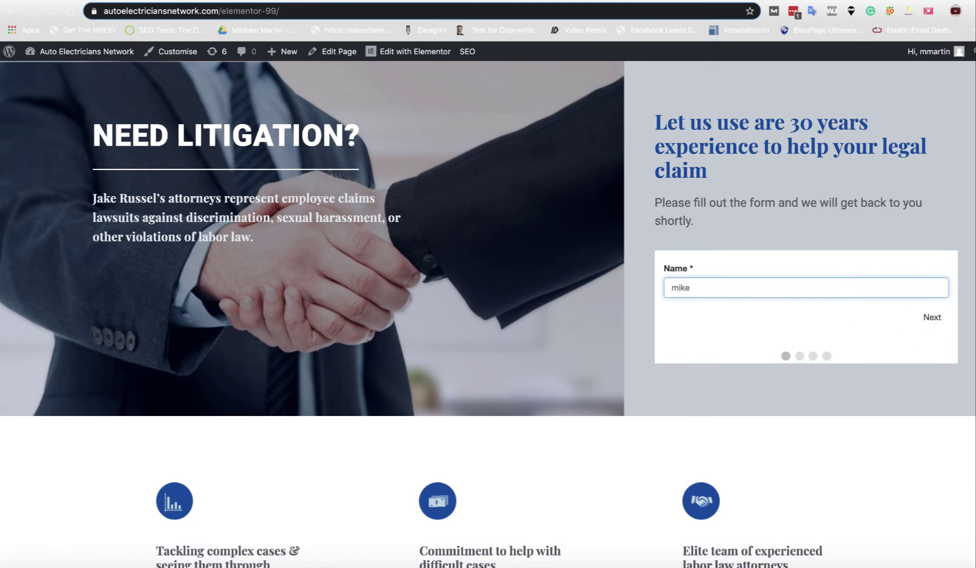
left_click(942, 318)
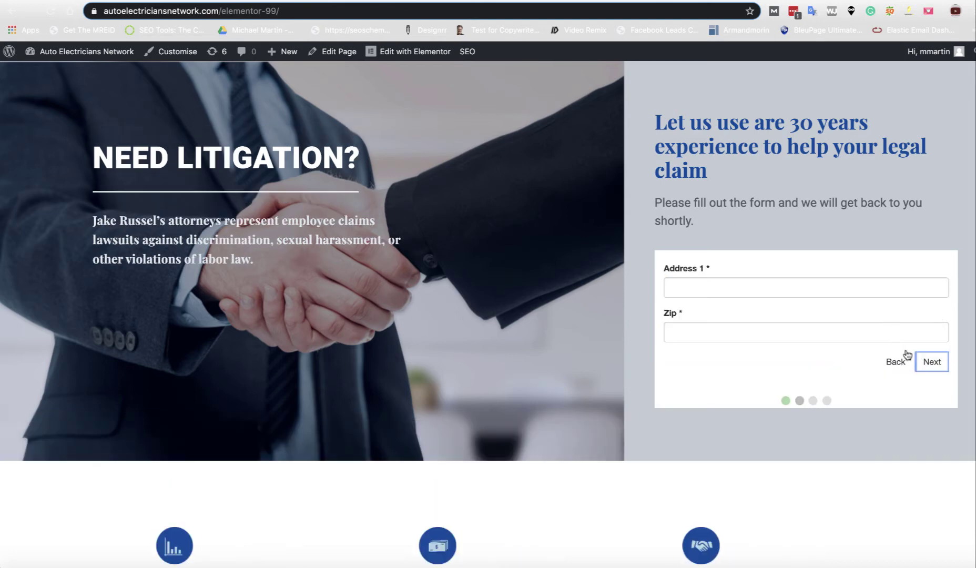
left_click(905, 363)
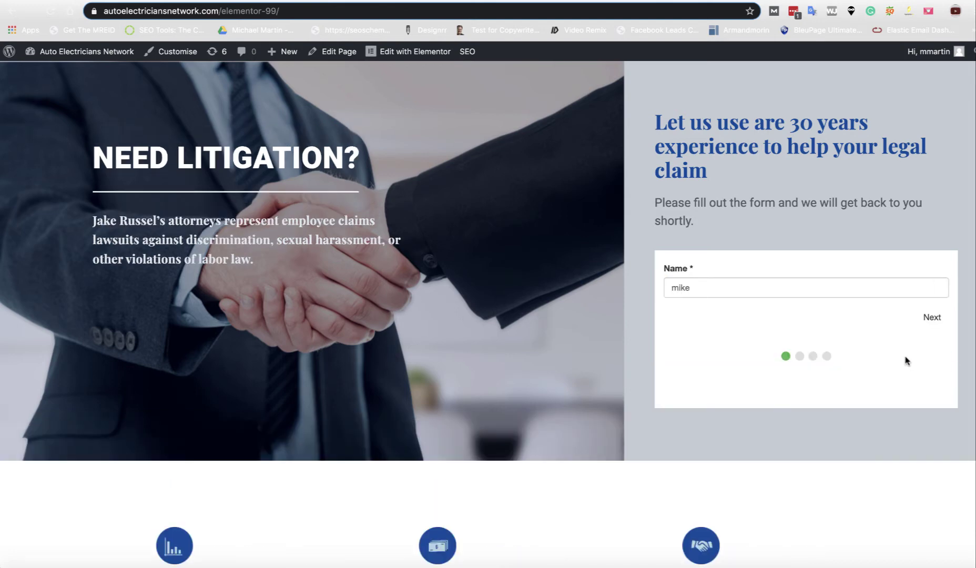
left_click(930, 322)
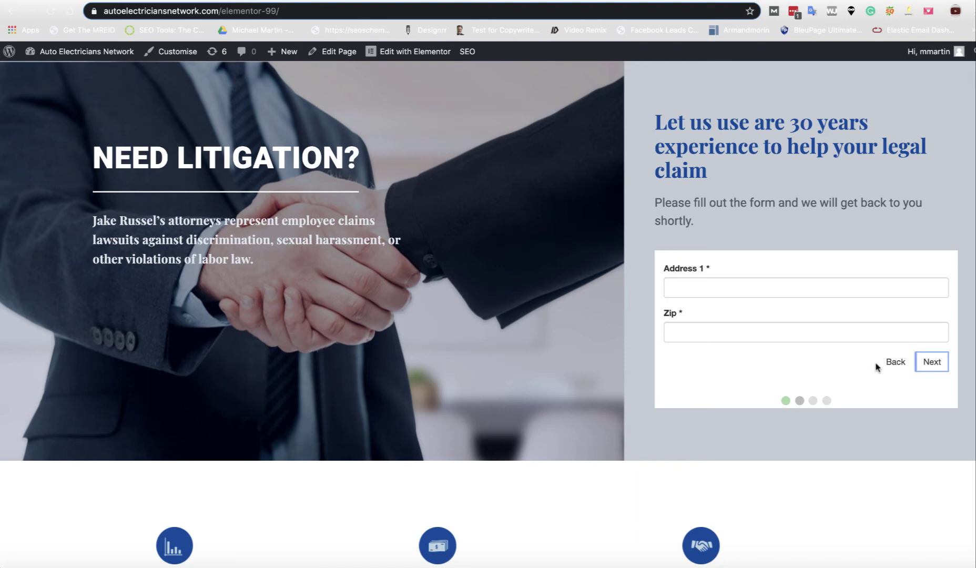
left_click(893, 364)
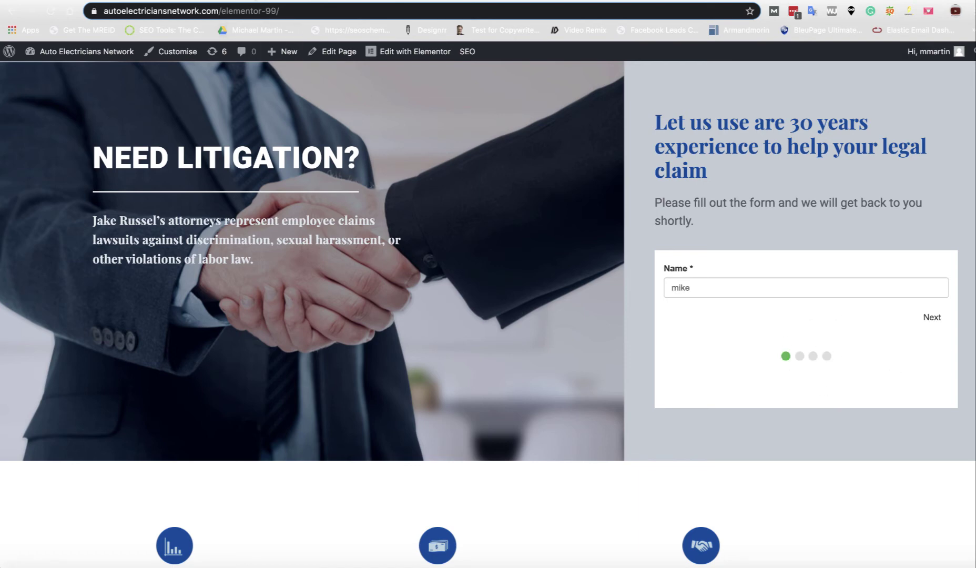
Step: Reopen the Locked out of car form in the editor and show its style options
left_click(257, 2)
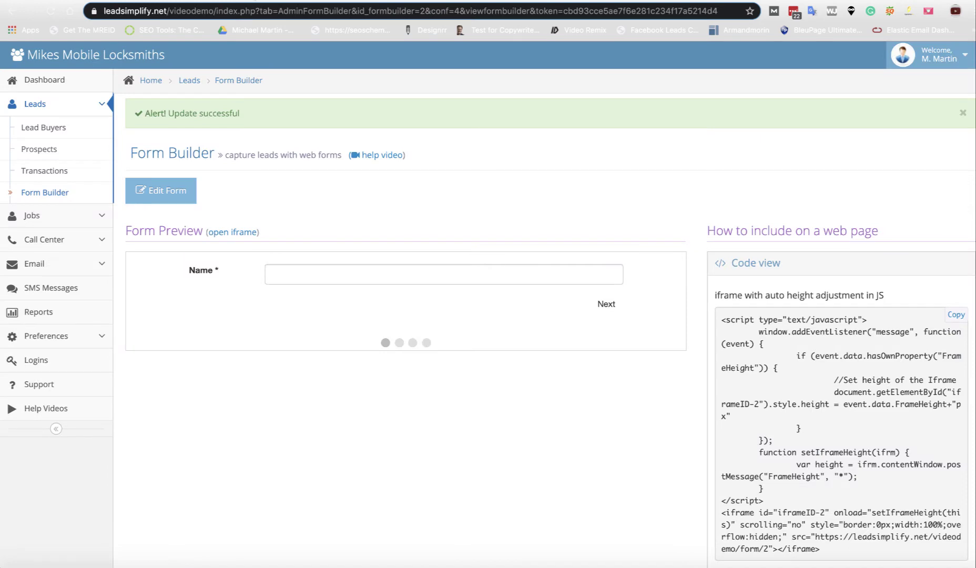
left_click(186, 203)
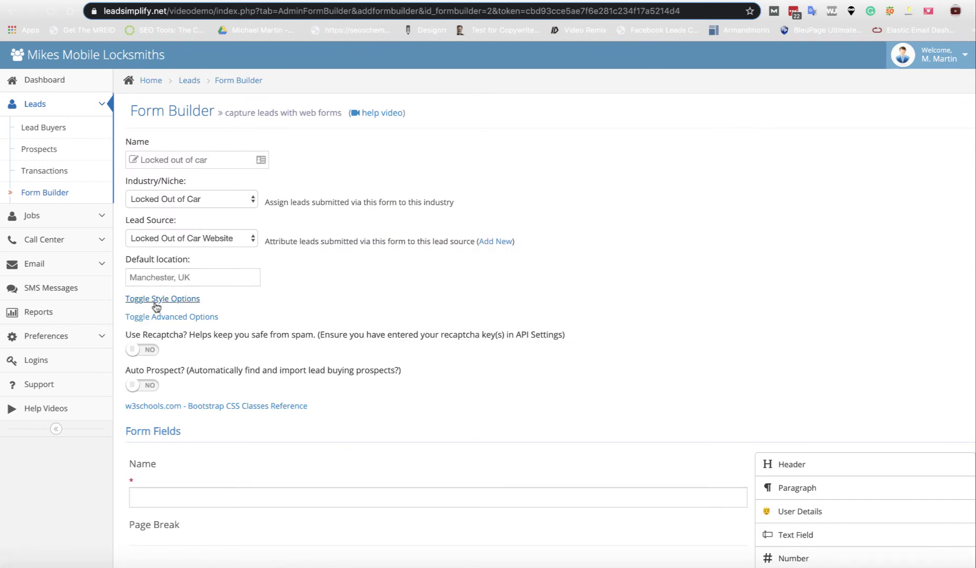
left_click(153, 299)
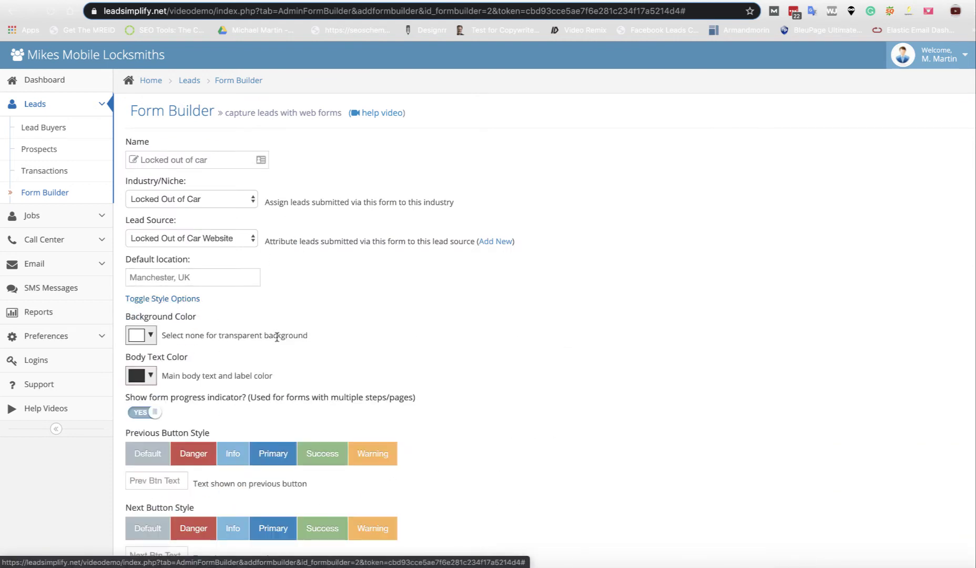
scroll(274, 341, "down", 2)
Step: Set the form's background colour to none, making it transparent
left_click(137, 232)
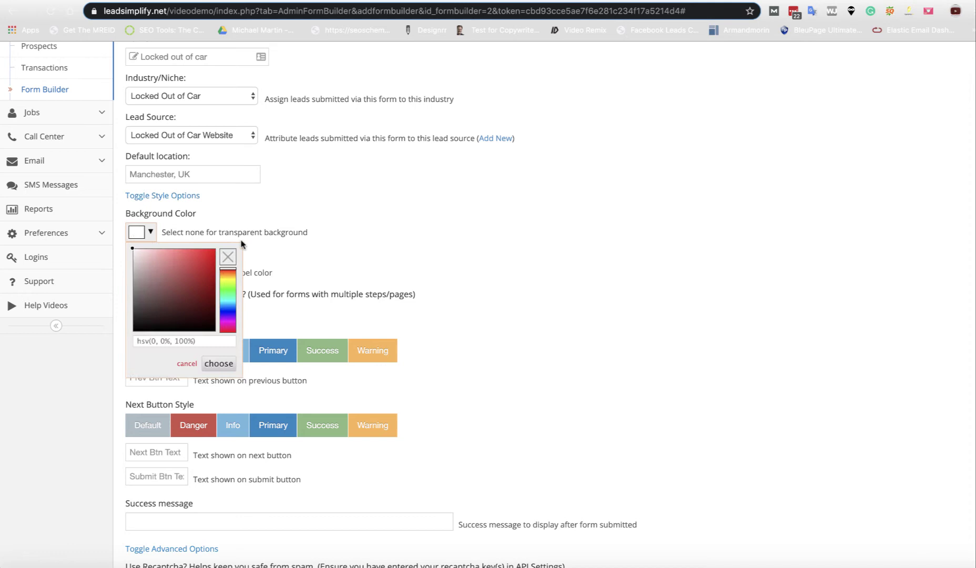
left_click(226, 258)
left_click(300, 259)
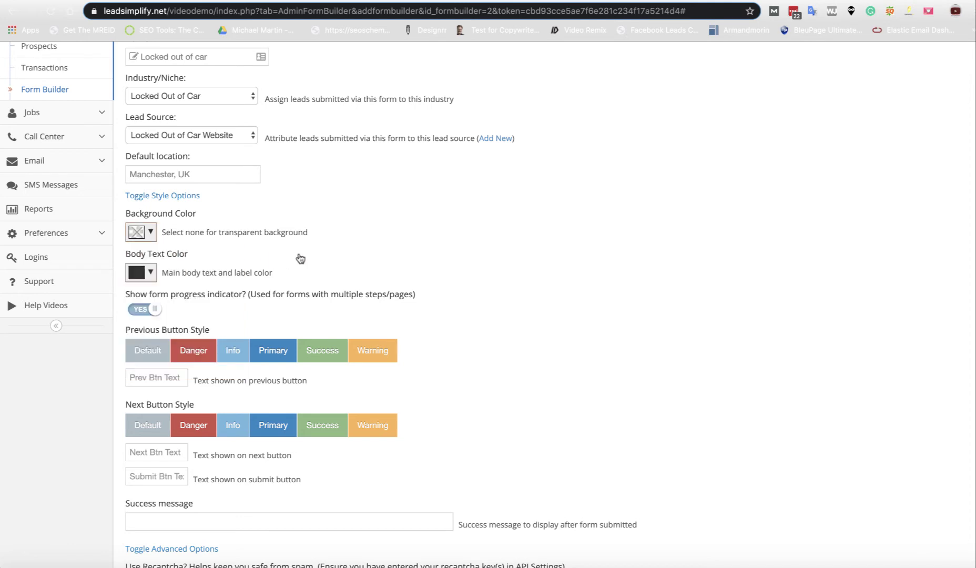
scroll(300, 258, "down", 2)
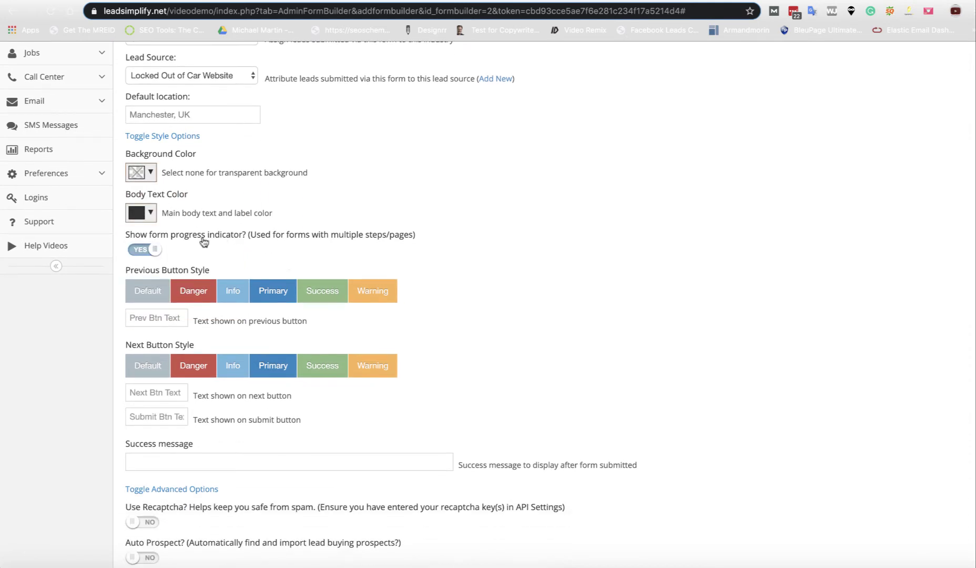
scroll(204, 242, "down", 2)
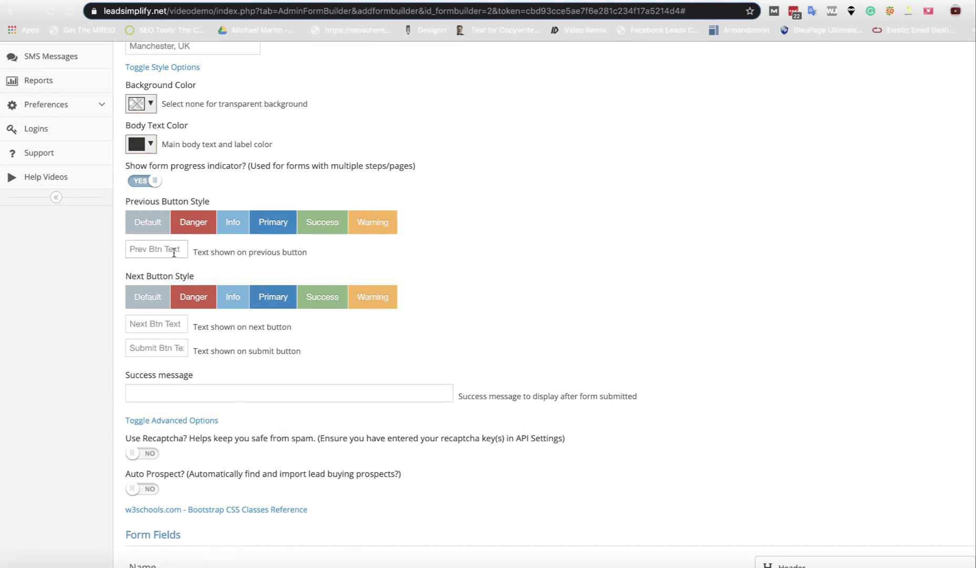
Step: Style Back as Danger and Next as Success, and fill the Back, Next and Submit texts
left_click(189, 225)
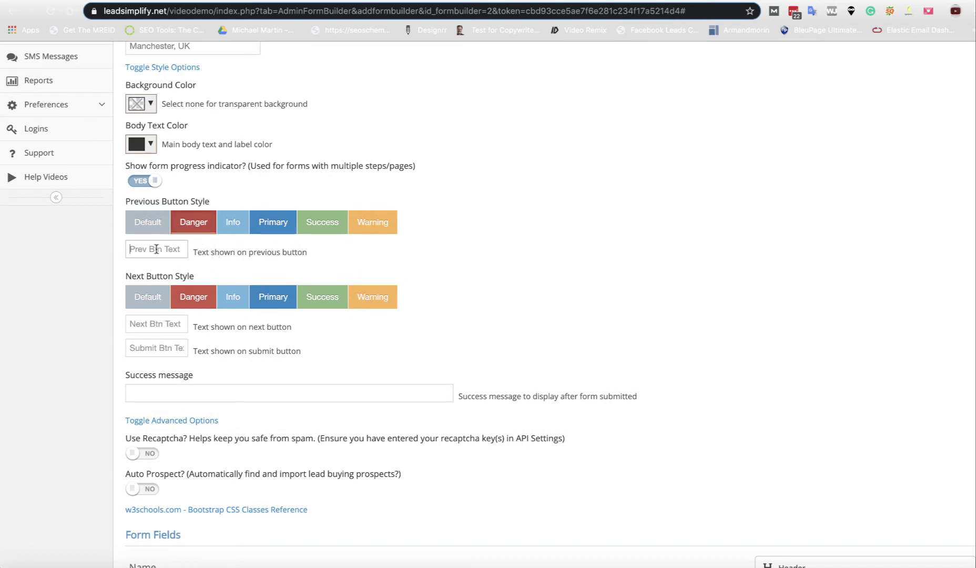
type("Back")
left_click(324, 299)
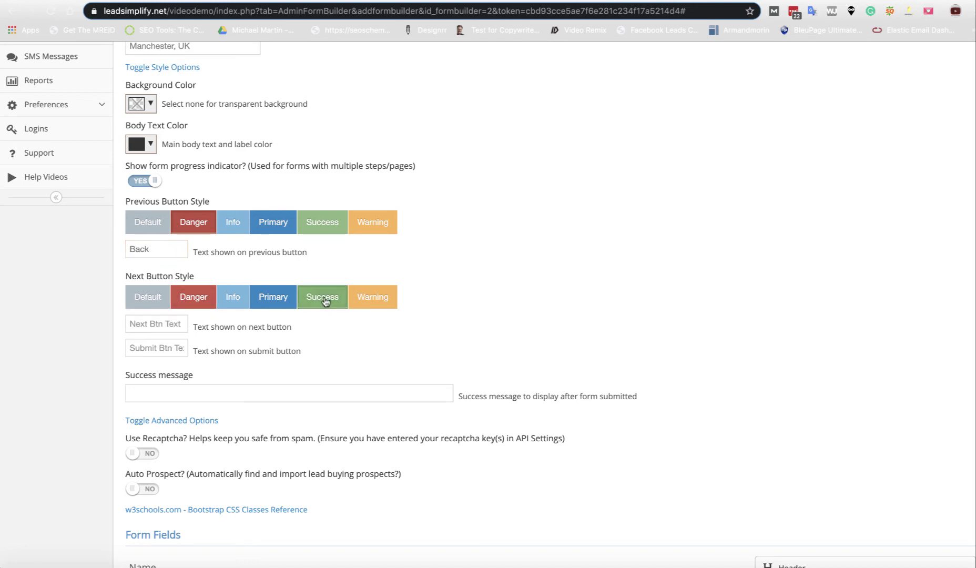
left_click(162, 326)
type("Next")
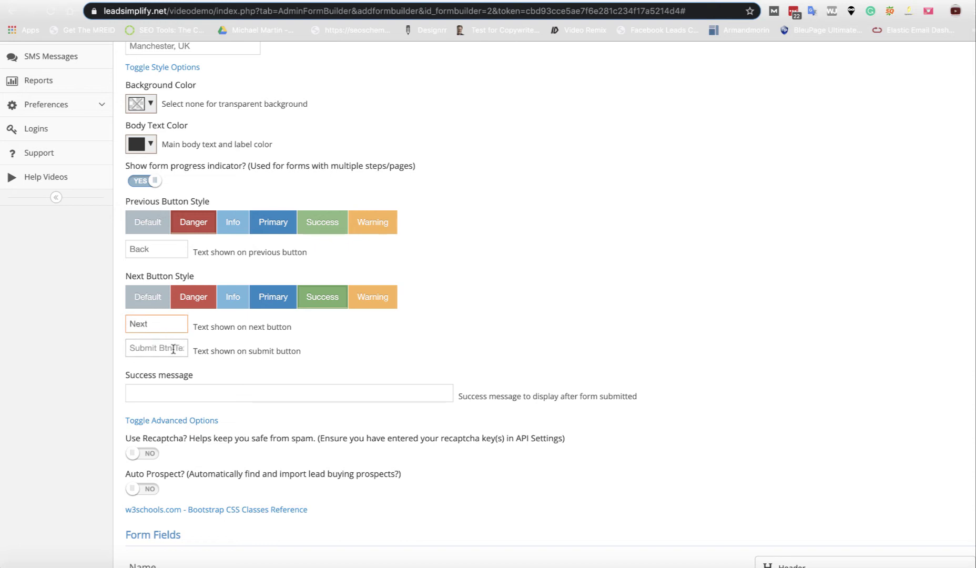
left_click(164, 347)
type("Submit")
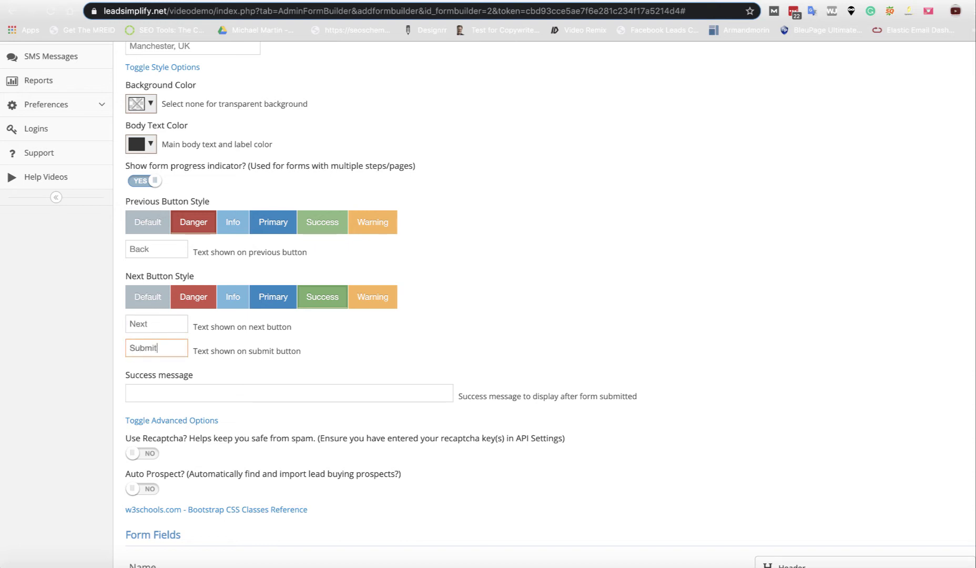
Step: Write the success message 'Thank you - we will contact you soon with a quotation!'
left_click(151, 390)
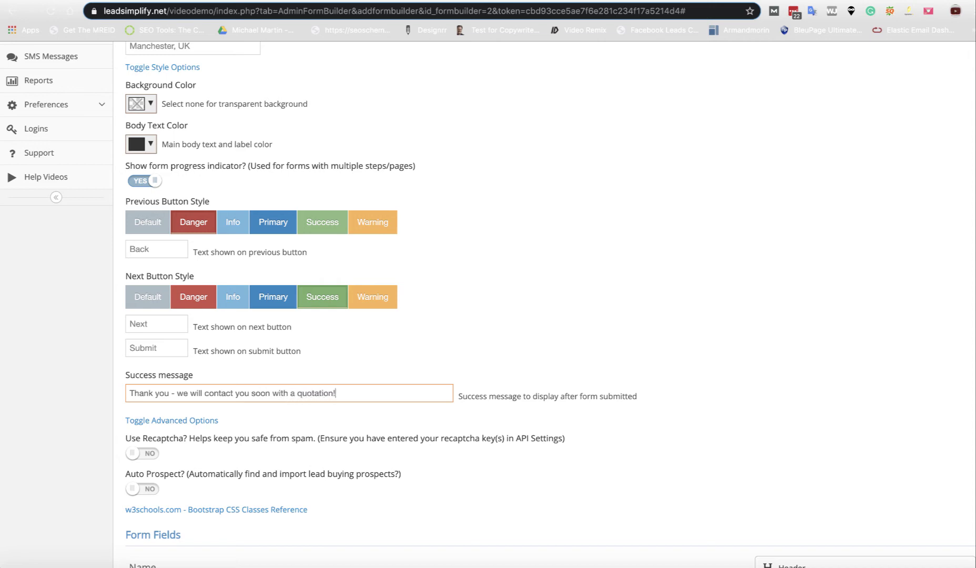
scroll(221, 410, "down", 2)
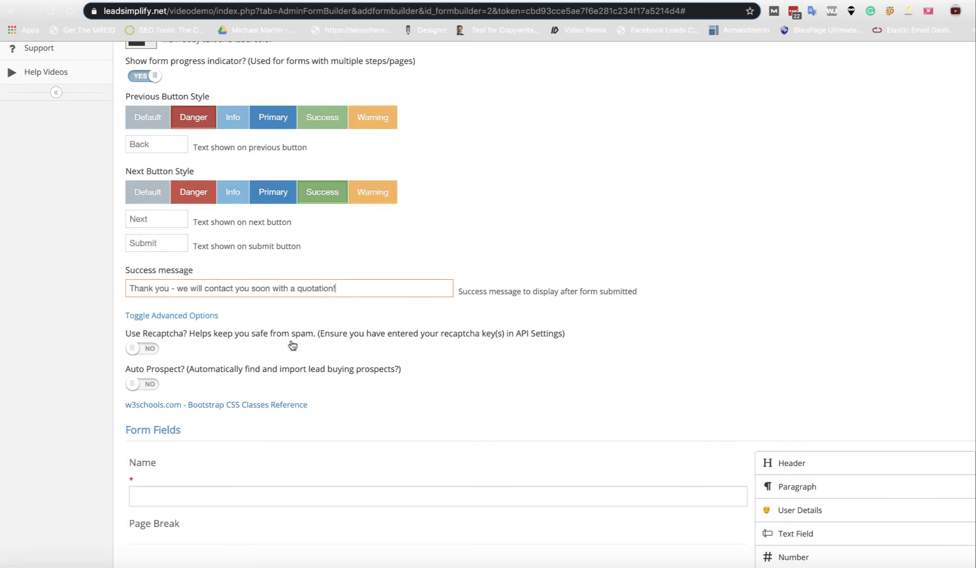
scroll(468, 364, "down", 1)
scroll(468, 364, "down", 8)
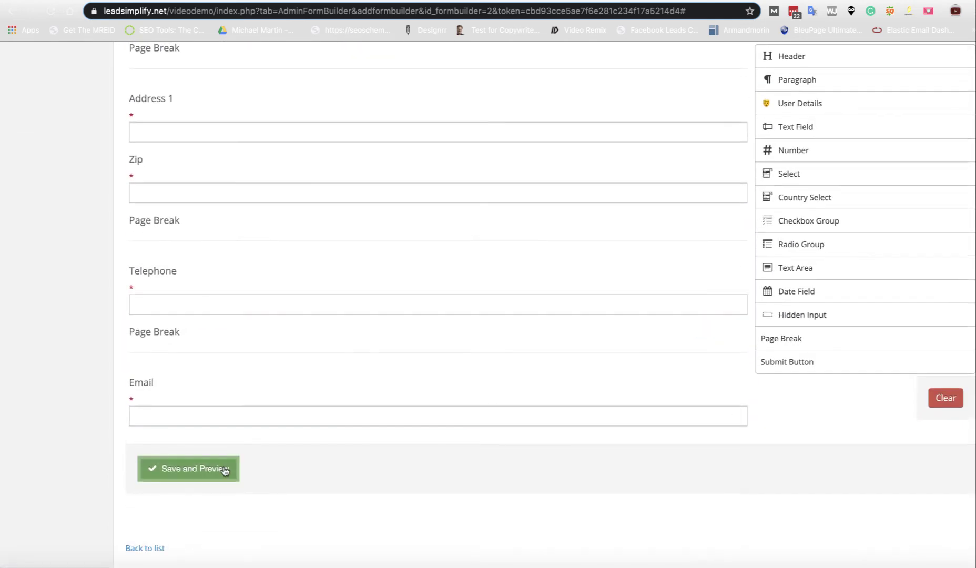
Step: Save the restyled form, reload the landing page and advance past the Name step
left_click(216, 475)
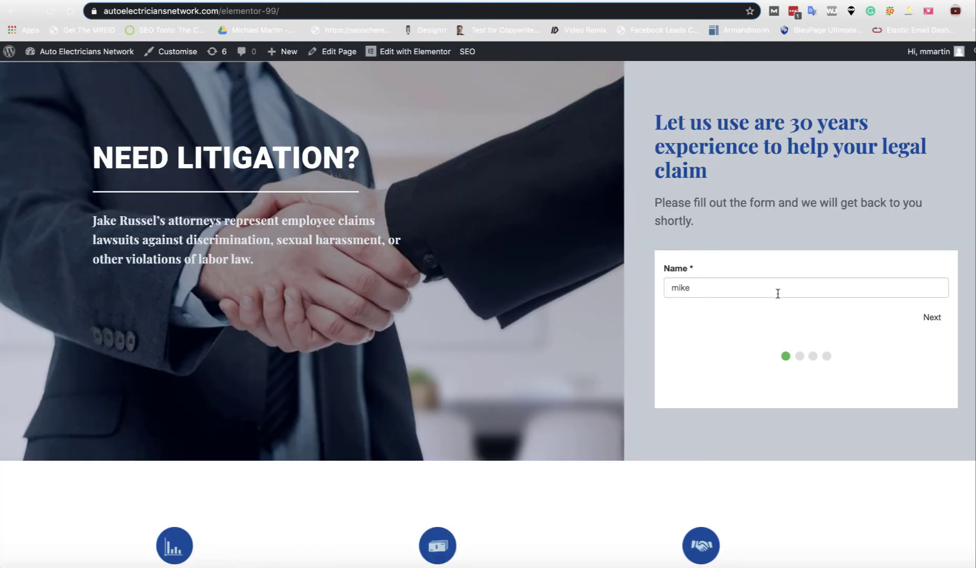
key("Return")
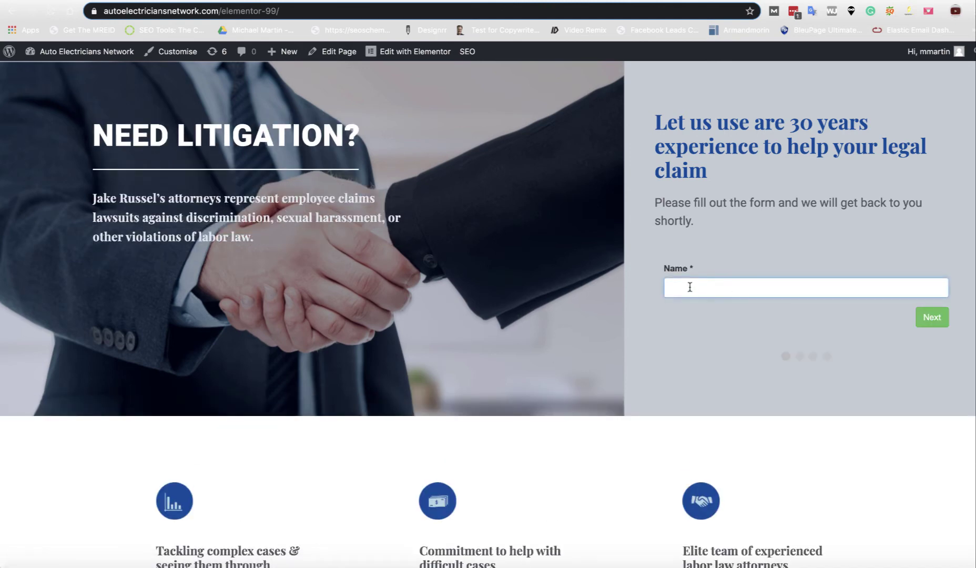
left_click(947, 319)
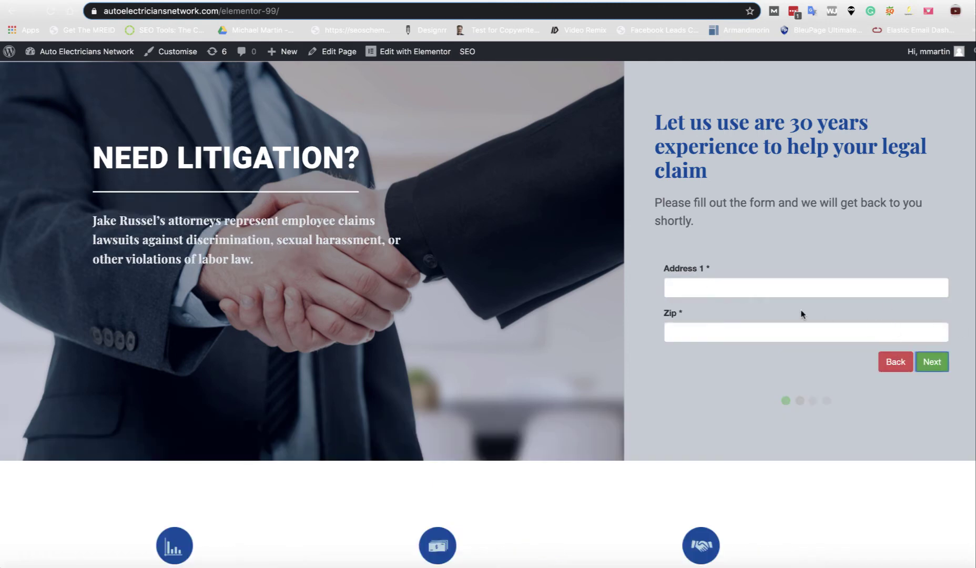
Step: Fill in the Address 1 and Zip fields of the test form
left_click(779, 286)
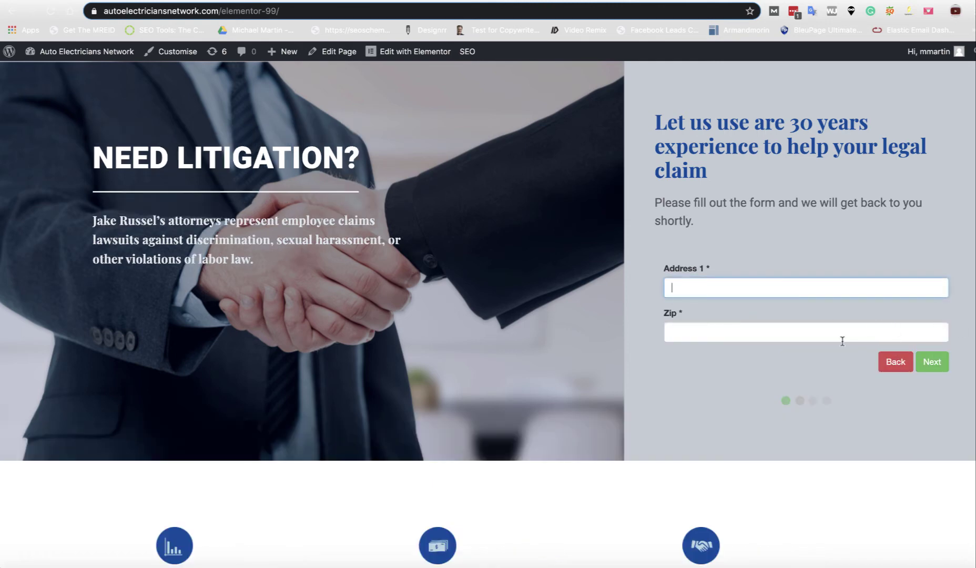
scroll(753, 352, "down", 3)
scroll(753, 351, "up", 3)
left_click(806, 332)
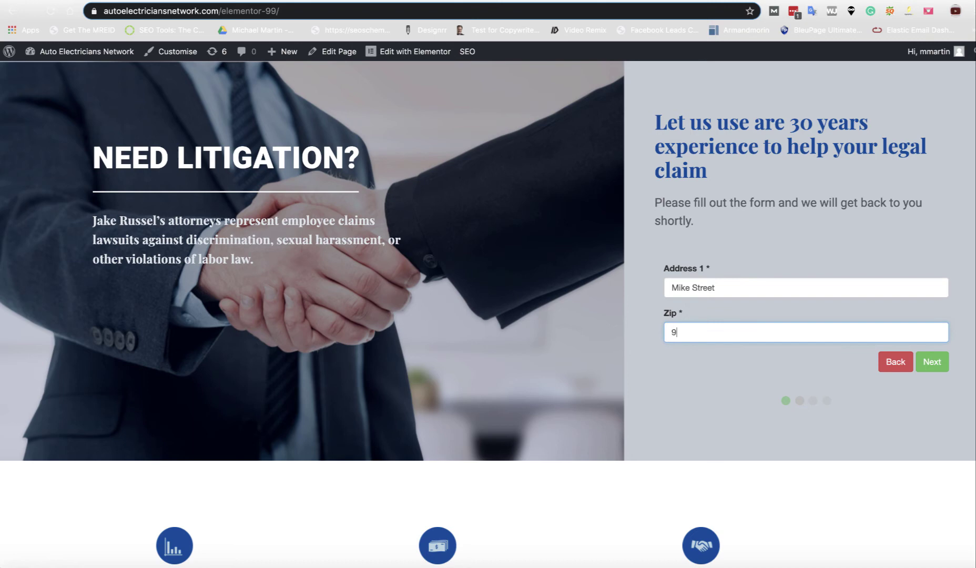
triple_click(703, 285)
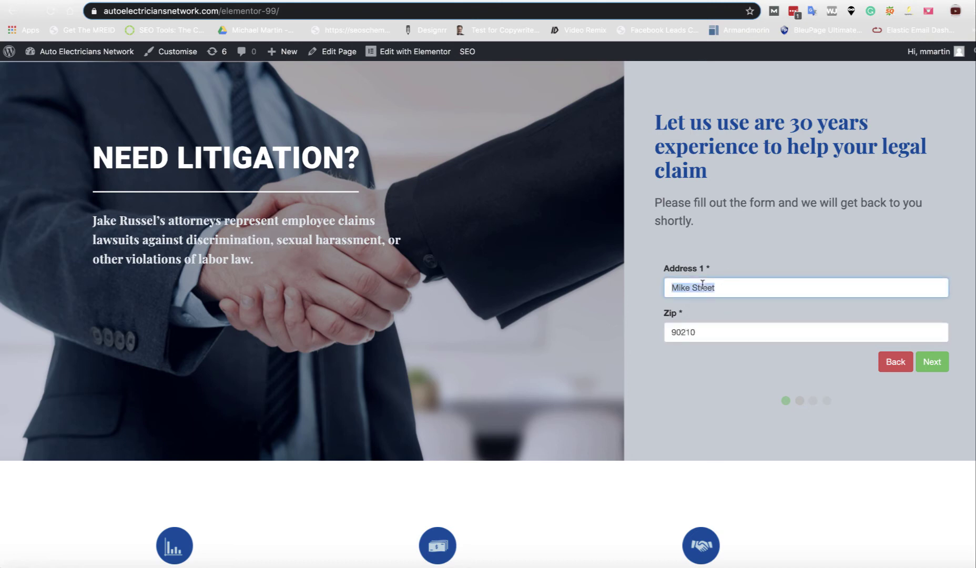
type("4th")
Step: Enter a test telephone number and an e-mail address, then submit the test lead
left_click(932, 362)
left_click(719, 286)
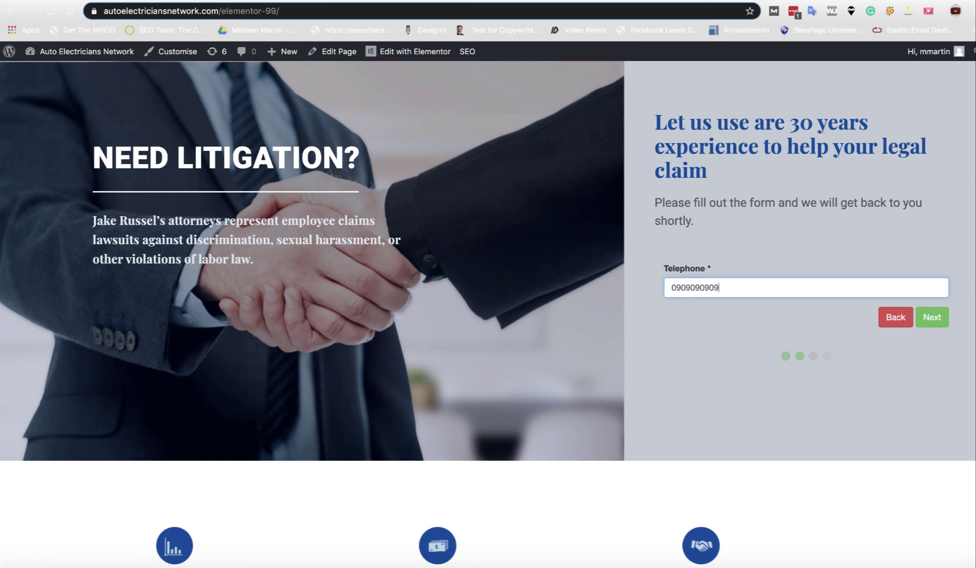
type("090909090909")
left_click(932, 317)
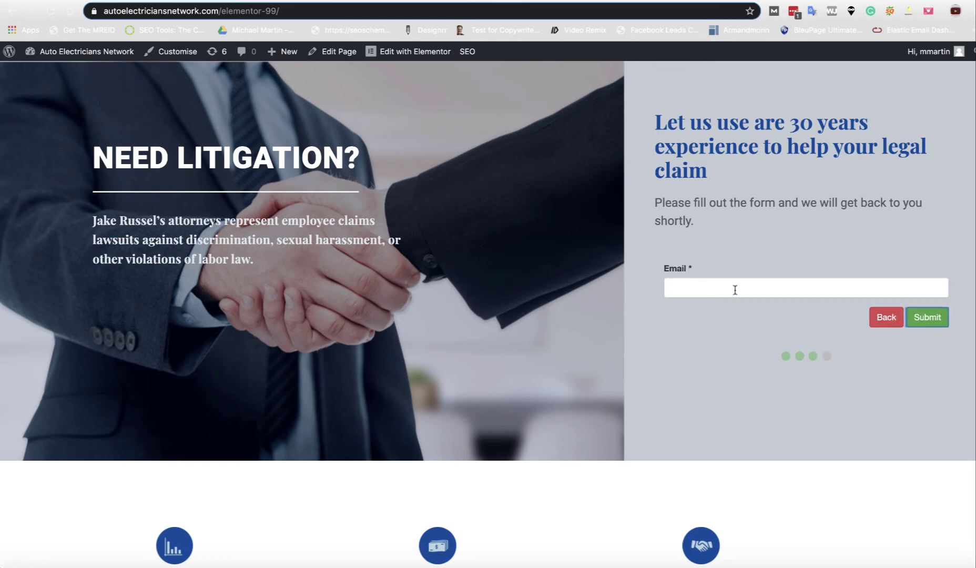
left_click(695, 280)
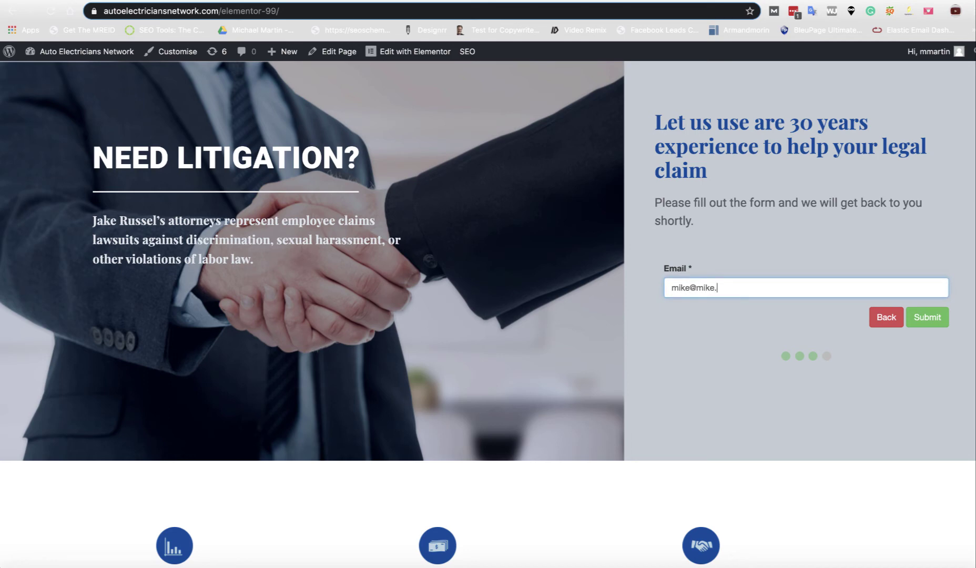
left_click(928, 317)
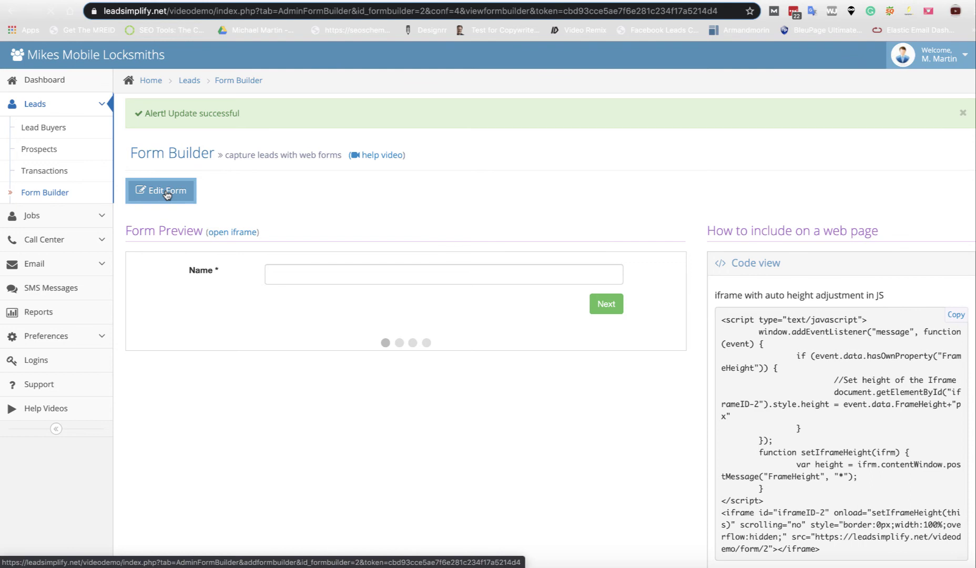
Step: Switch Use Recaptcha and Auto Prospect to YES in the form editor, then save and preview
left_click(167, 194)
scroll(277, 303, "down", 2)
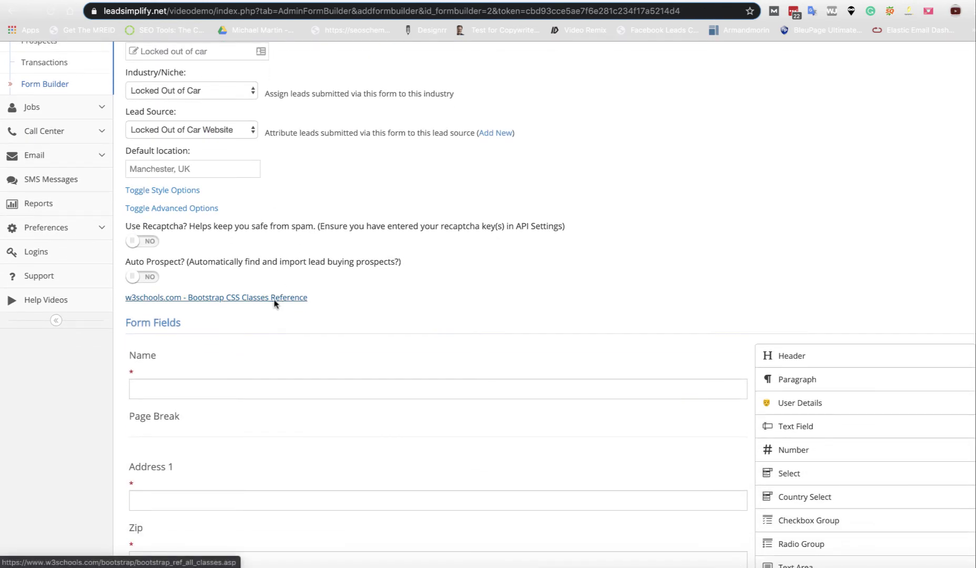
scroll(234, 317, "down", 7)
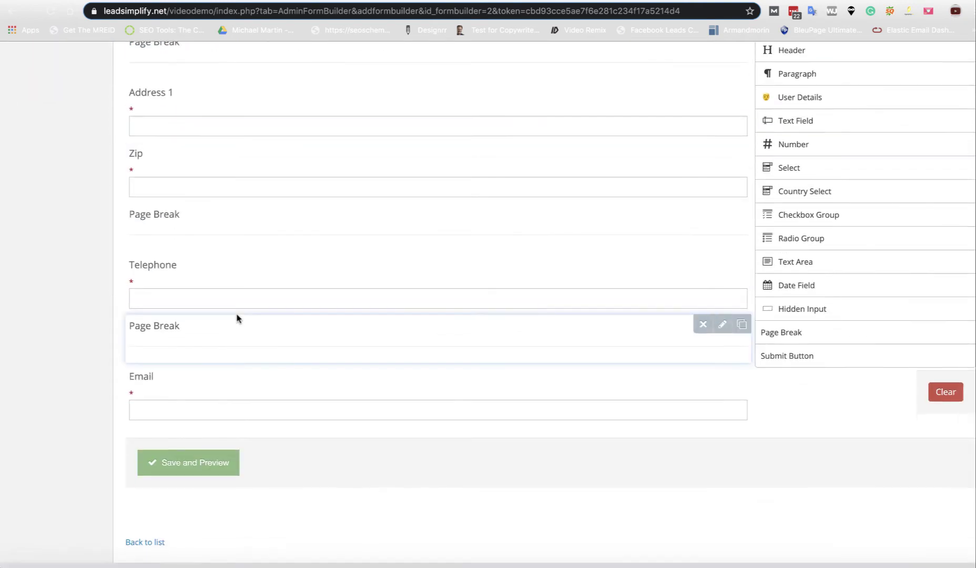
scroll(236, 319, "up", 4)
scroll(238, 319, "up", 4)
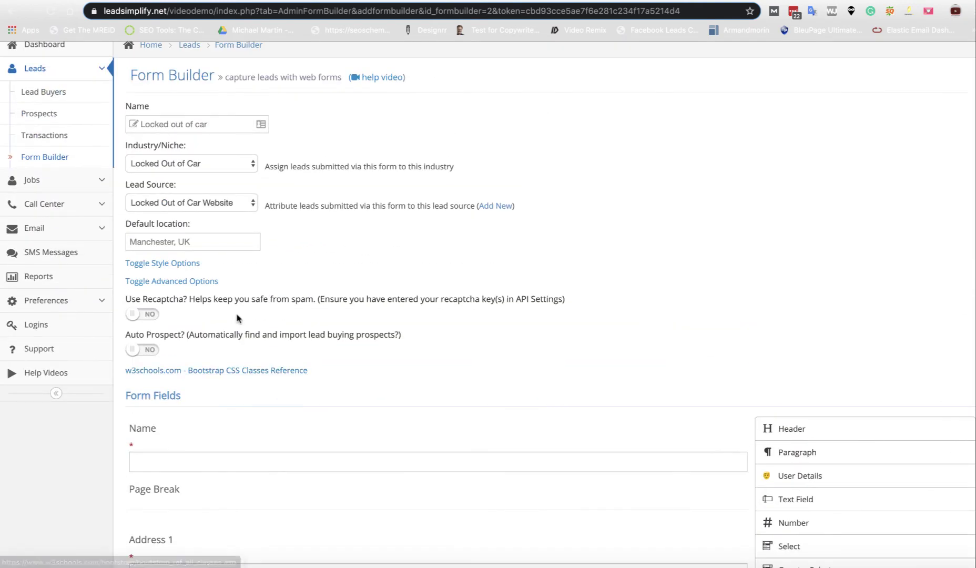
left_click(153, 315)
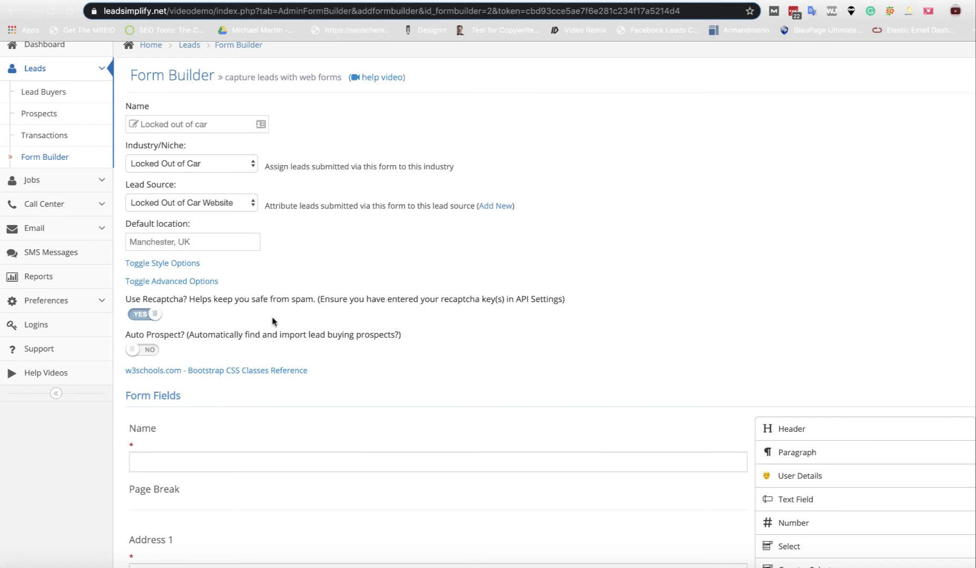
scroll(271, 327, "down", 3)
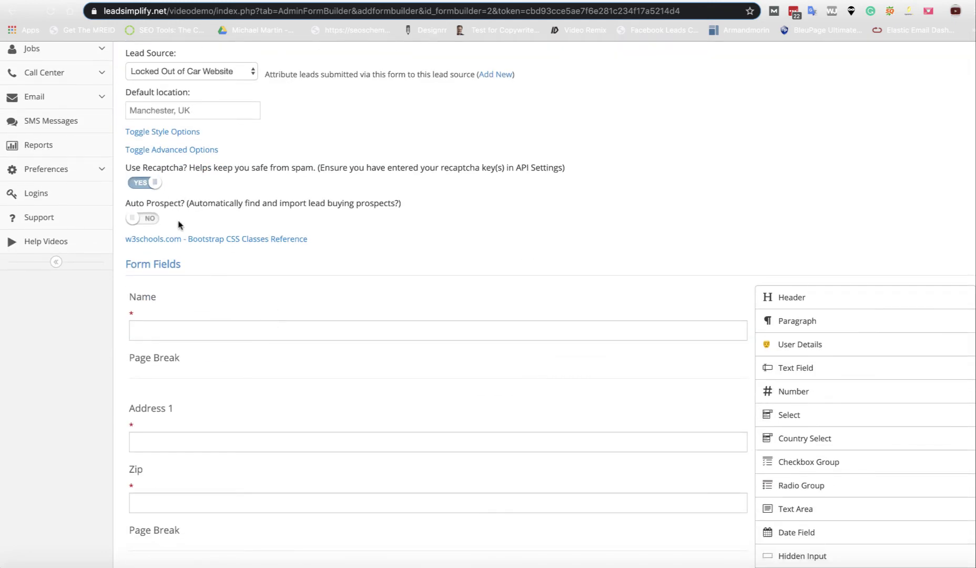
left_click(159, 223)
scroll(227, 239, "down", 6)
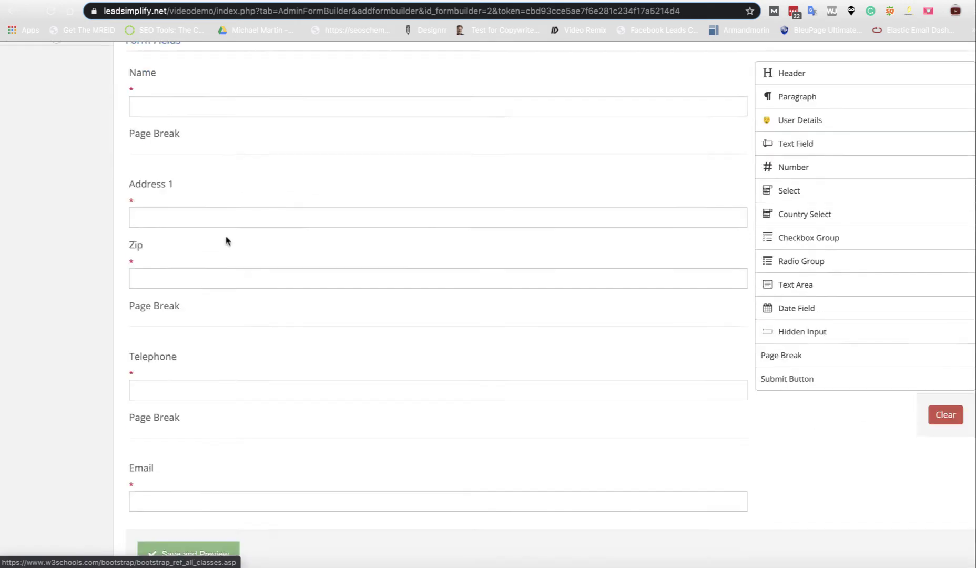
left_click(174, 467)
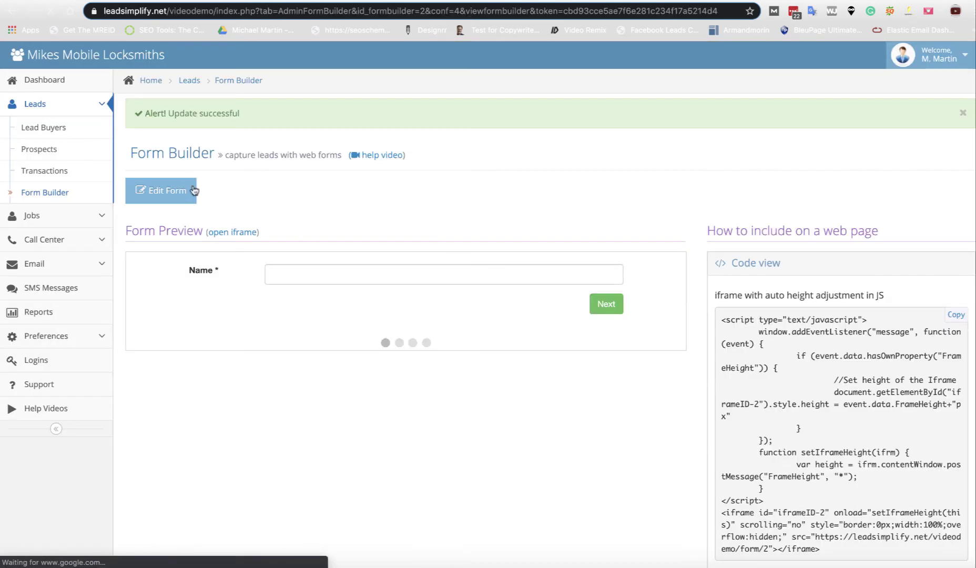
Step: From the Leads list, open the 90210 Locked Out of Car lead's Lead Info page
left_click(38, 107)
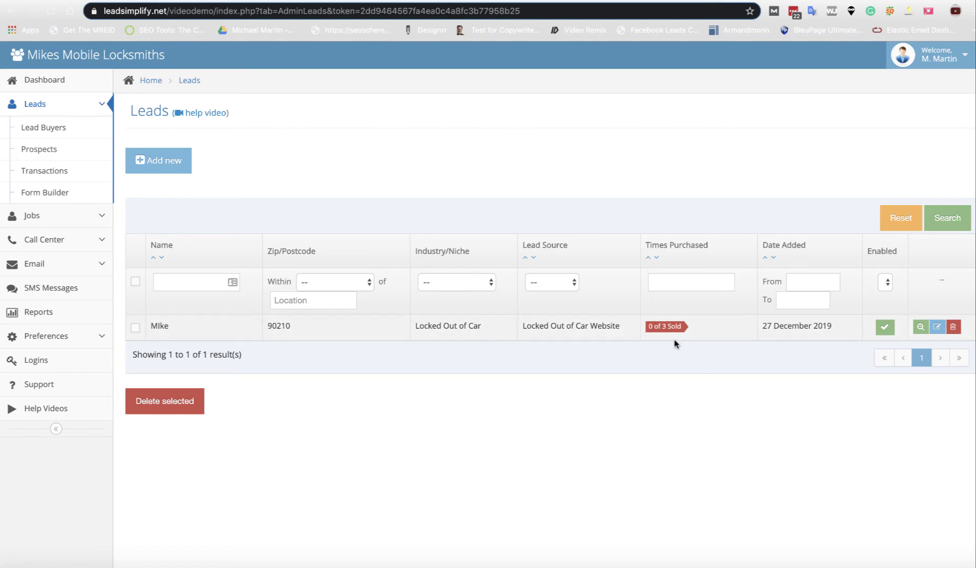
left_click(340, 333)
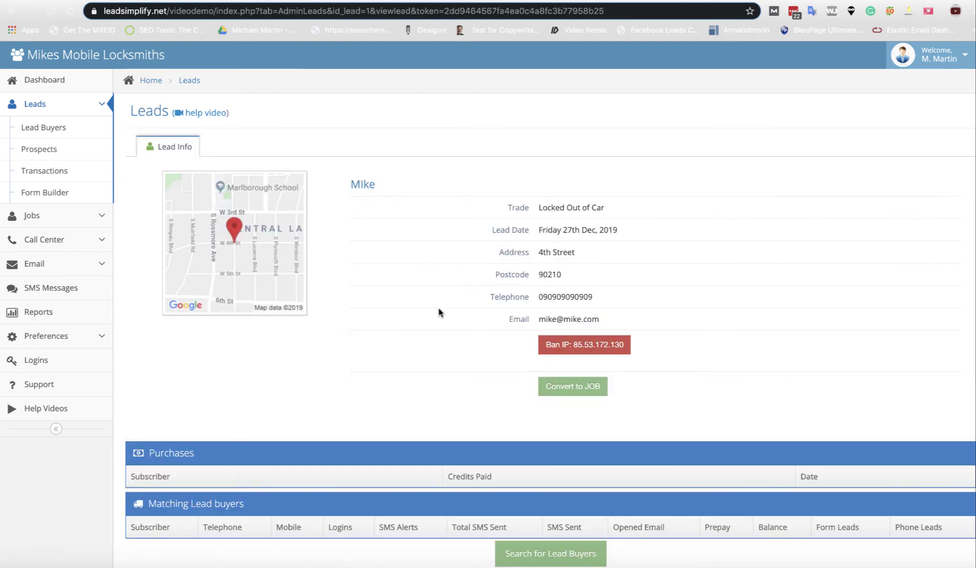
scroll(693, 342, "down", 3)
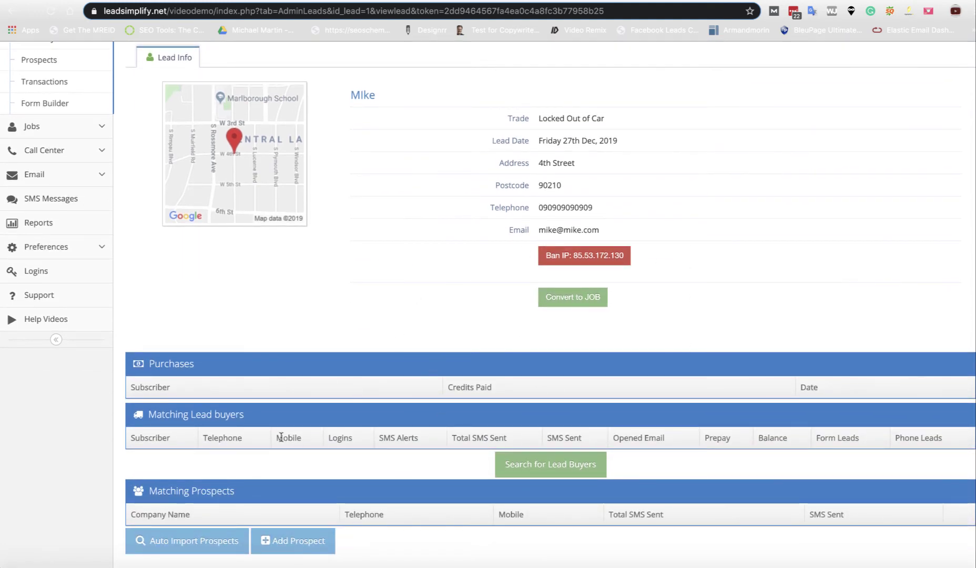
Step: Run Auto Import Prospects and confirm, loading nine nearby locksmith companies
left_click(175, 545)
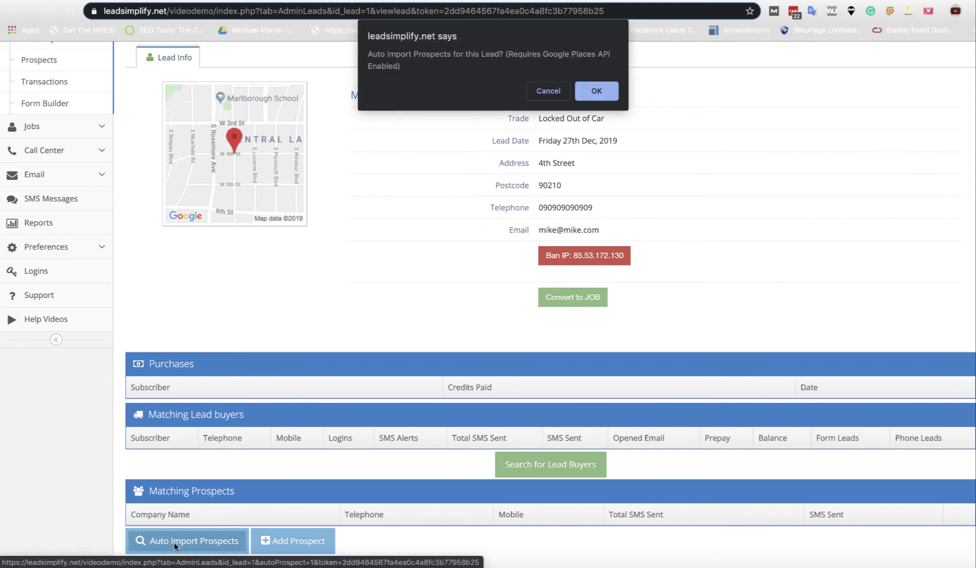
left_click(608, 96)
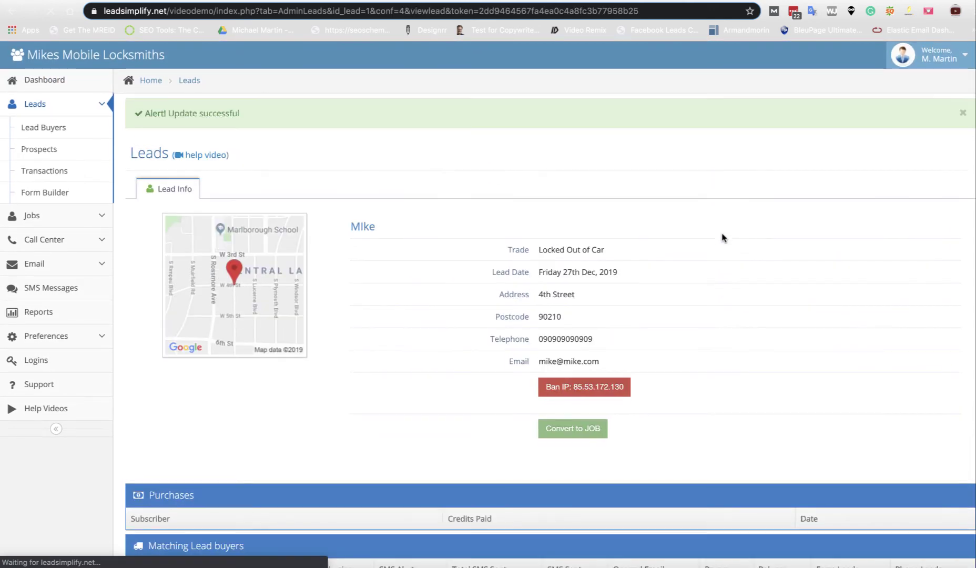
scroll(721, 237, "down", 7)
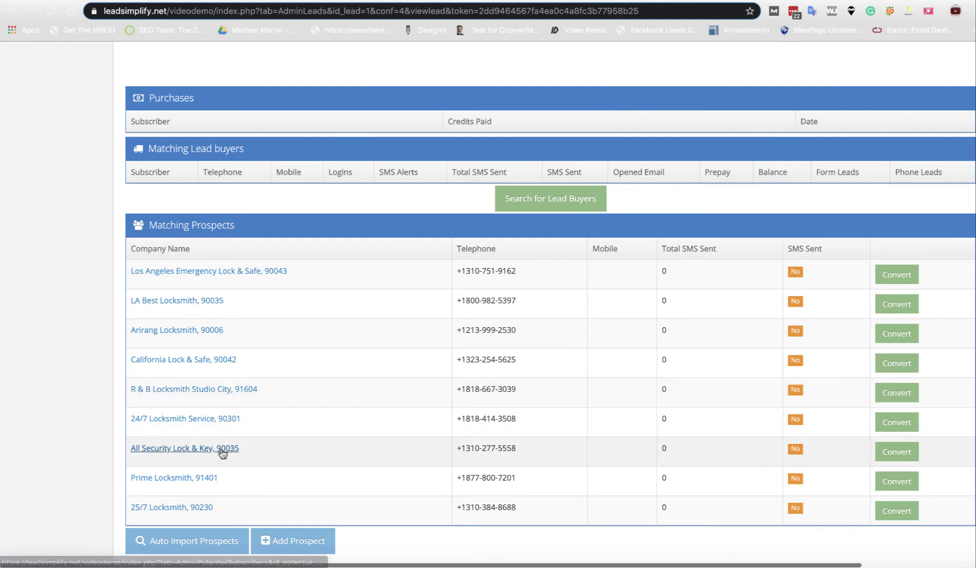
scroll(337, 426, "up", 5)
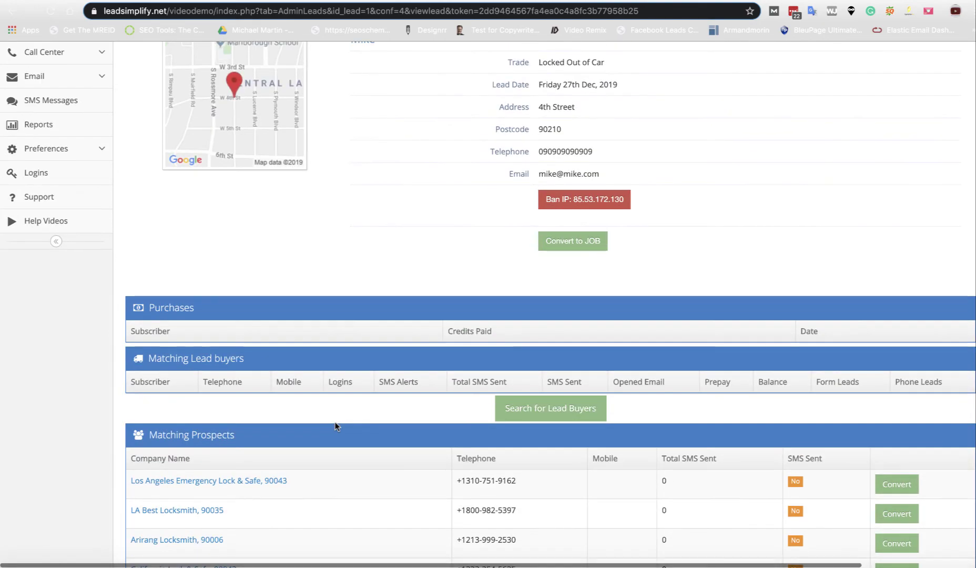
scroll(334, 410, "up", 4)
scroll(312, 325, "down", 9)
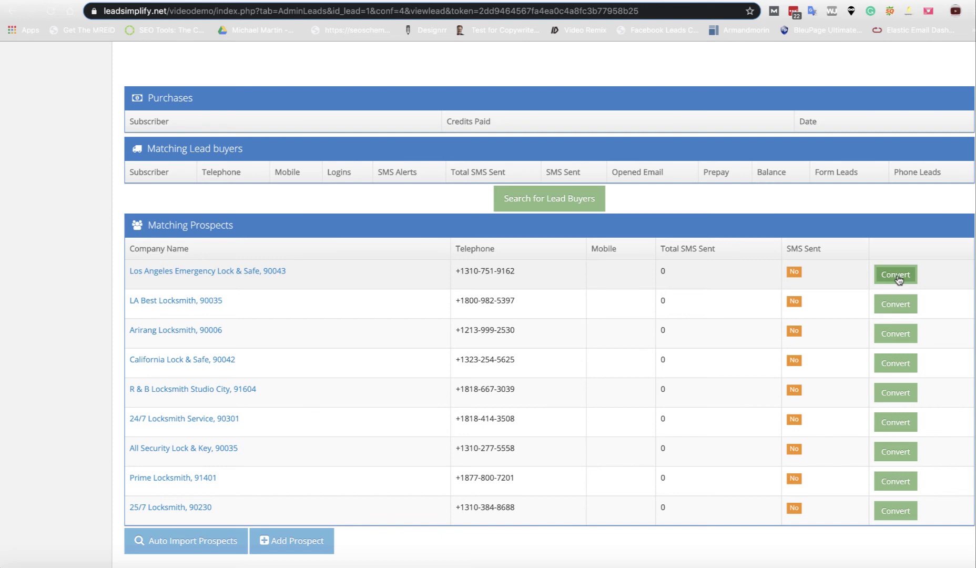
left_click(897, 275)
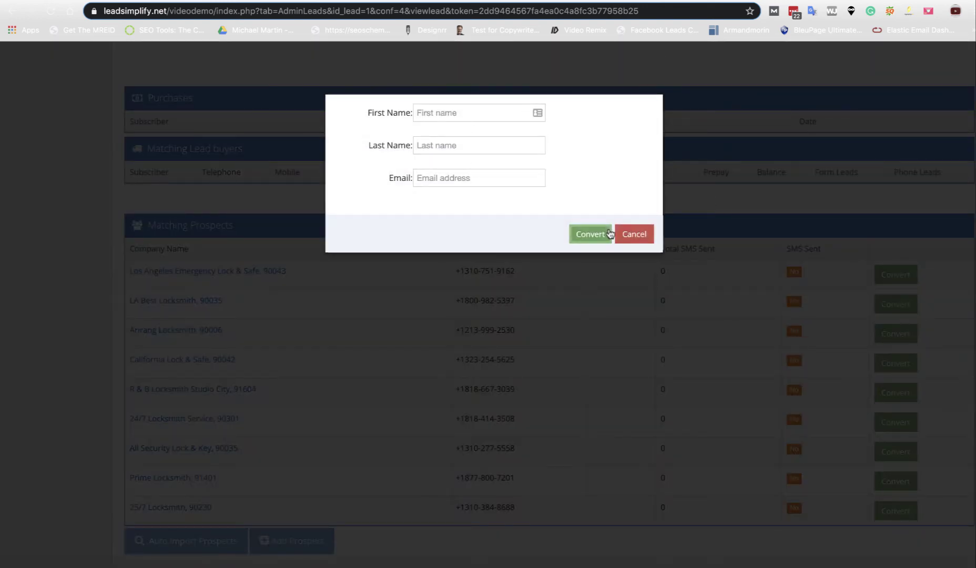
left_click(645, 238)
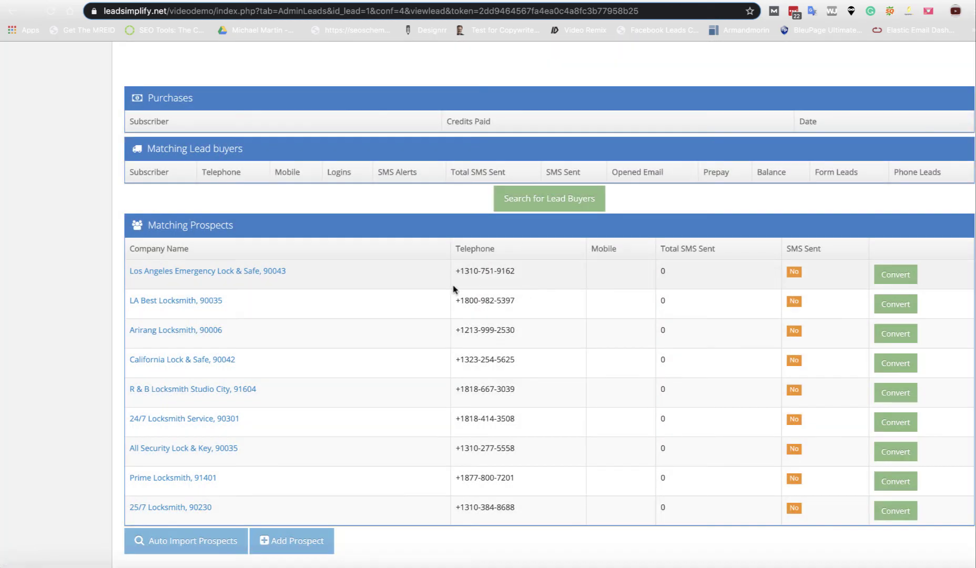
left_click_drag(298, 272, 130, 269)
scroll(405, 275, "up", 7)
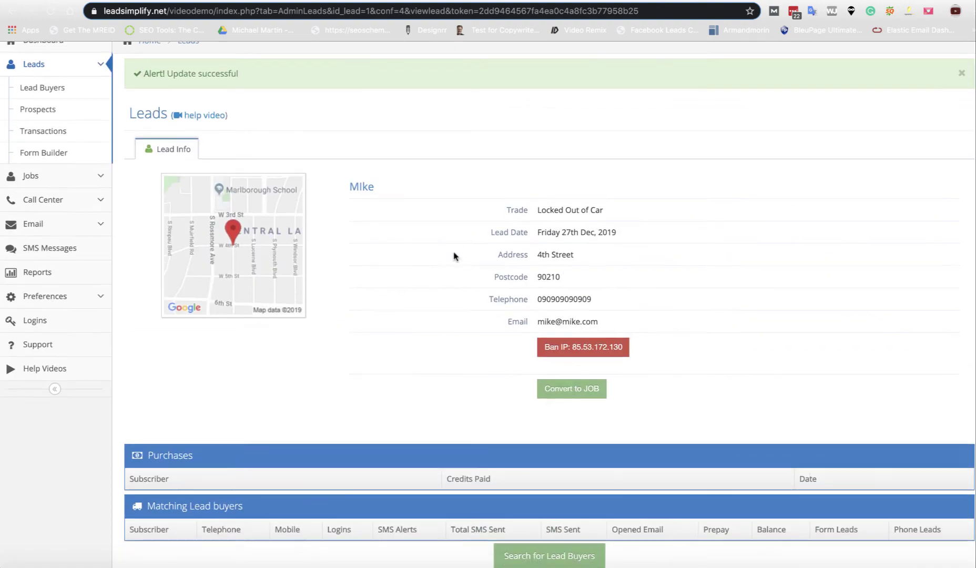
scroll(453, 255, "down", 6)
scroll(453, 255, "up", 7)
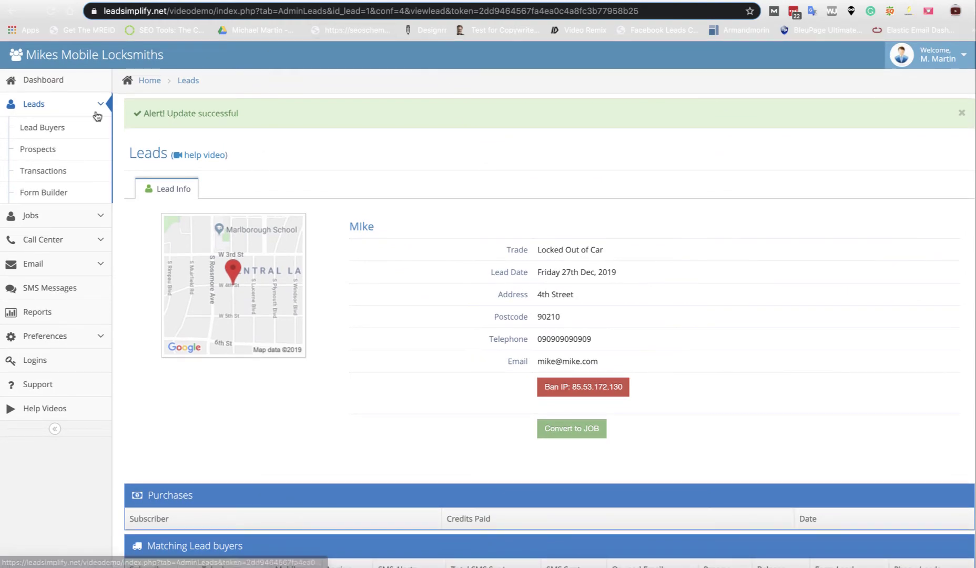
scroll(242, 230, "down", 6)
scroll(242, 230, "up", 7)
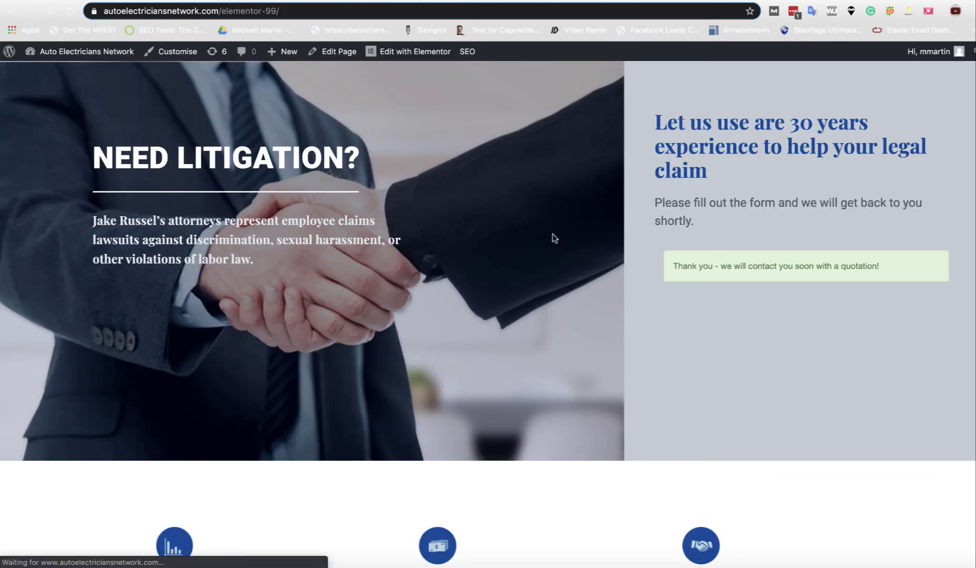
Step: Enter a test name, then address 4th Street and zip 12345 in the form
left_click(733, 284)
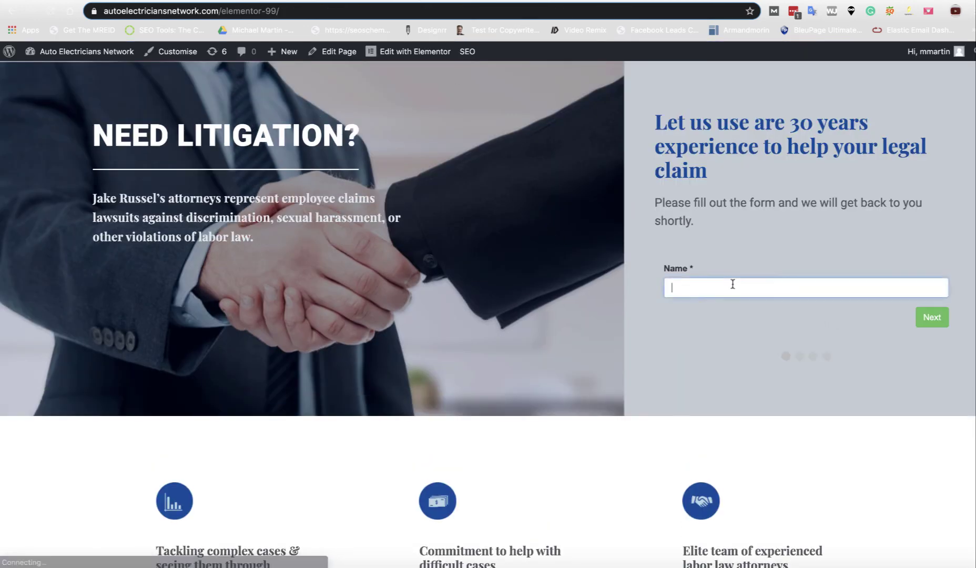
type("Mike")
key("Tab")
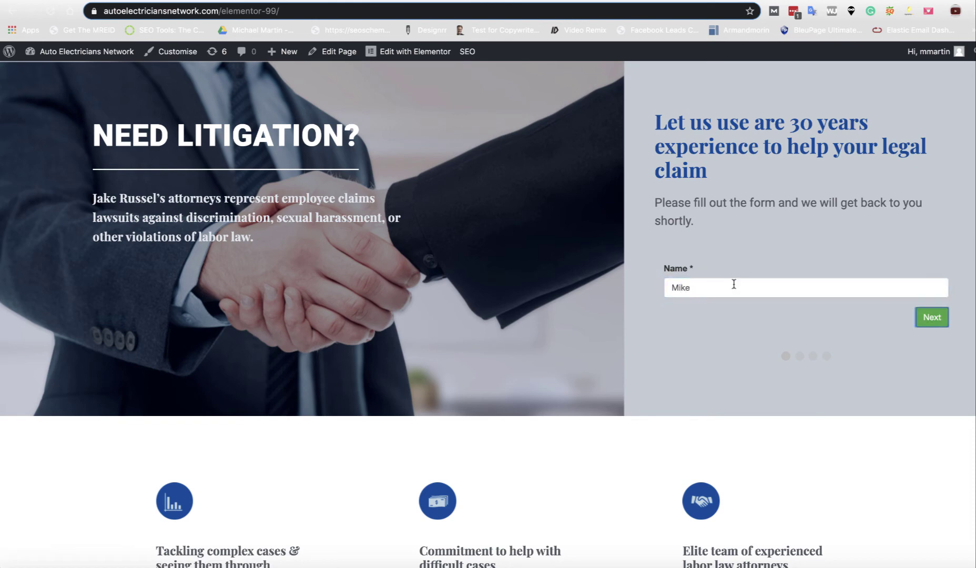
left_click(932, 317)
left_click(766, 285)
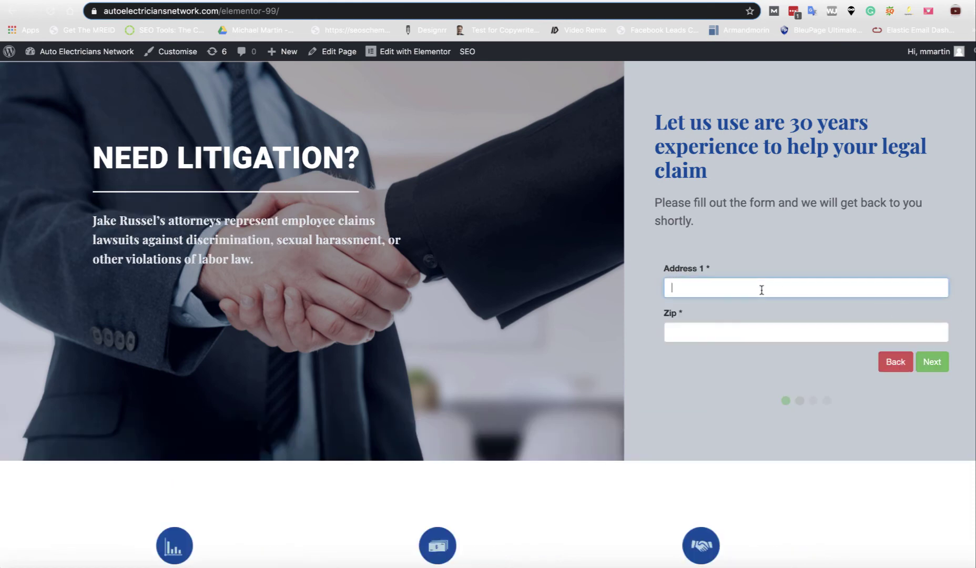
type("4th Street")
left_click(744, 334)
type("1")
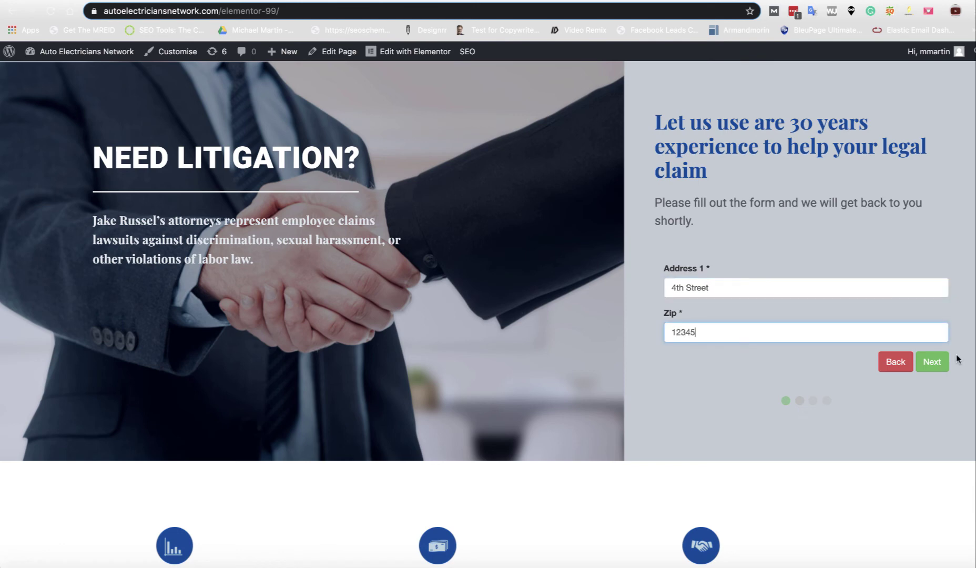
Step: Enter the telephone and e-mail, tick I'm not a robot, and submit the second lead
left_click(932, 362)
left_click(728, 293)
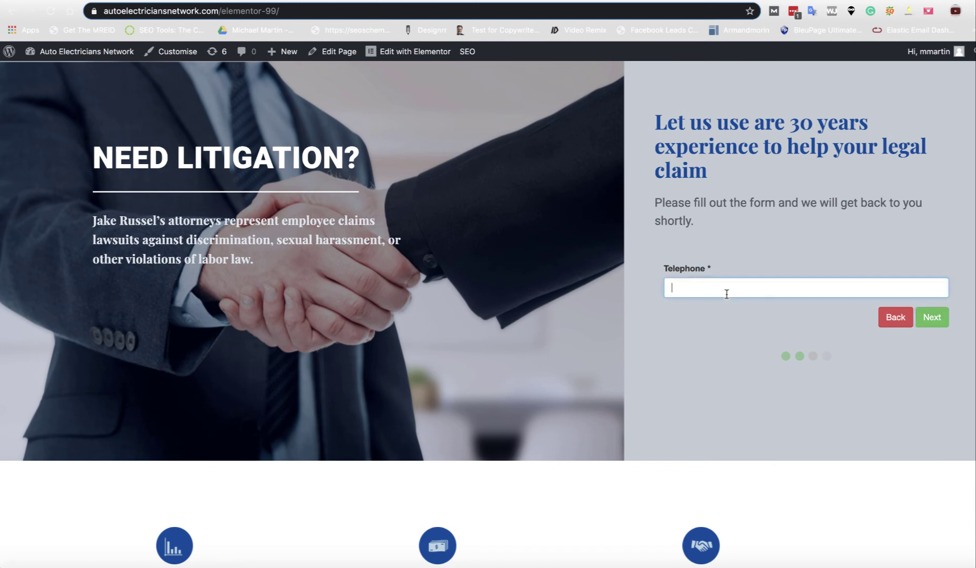
type("0909090909")
left_click(932, 317)
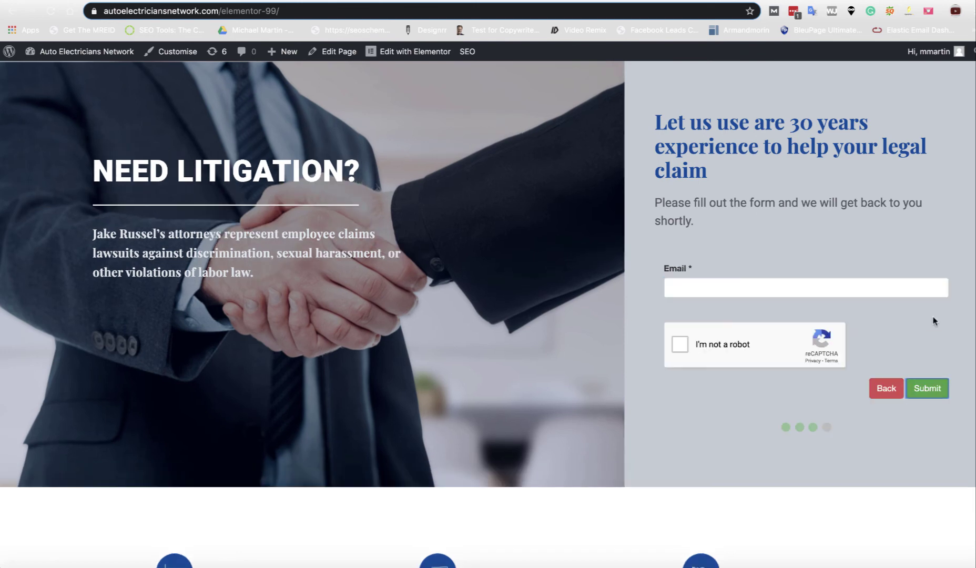
left_click(705, 282)
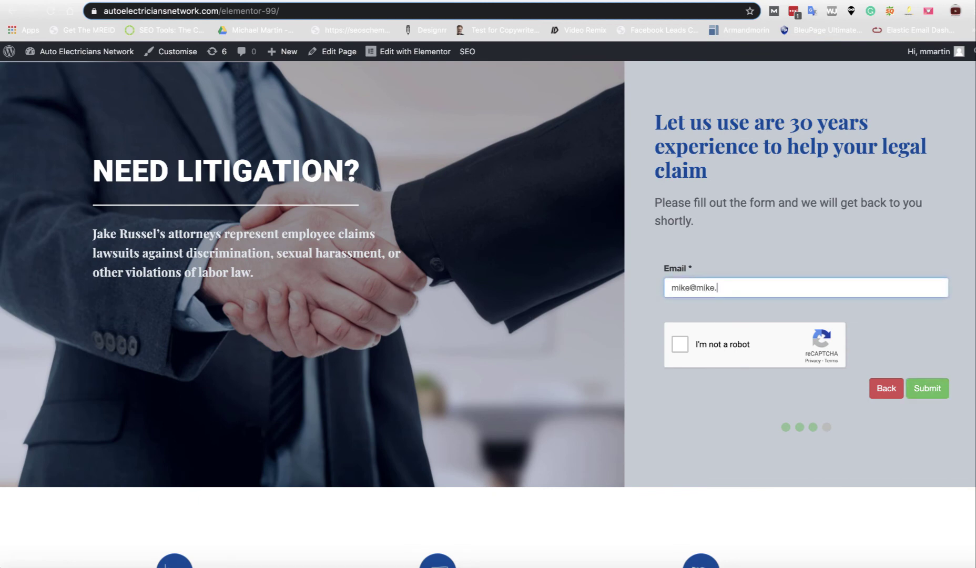
left_click(680, 345)
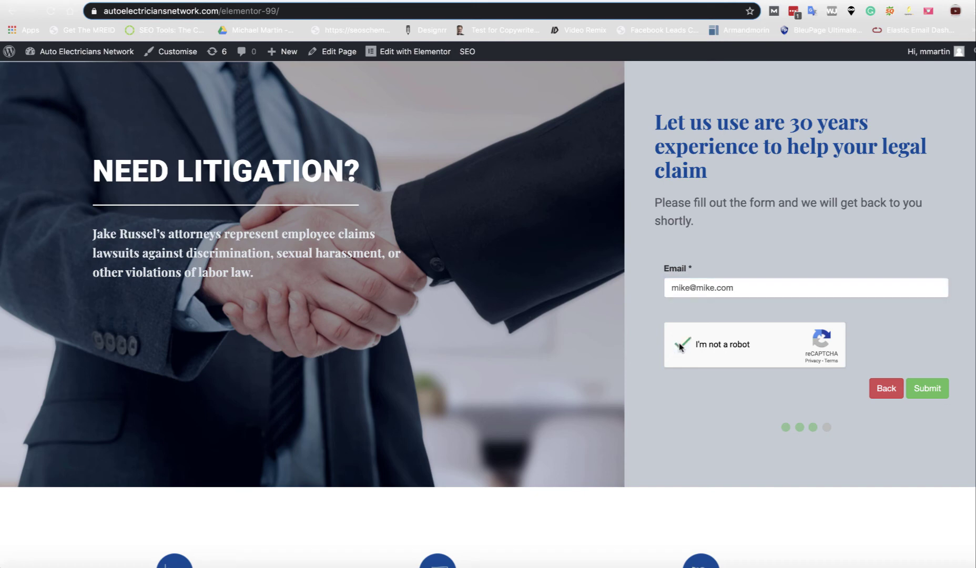
left_click(925, 388)
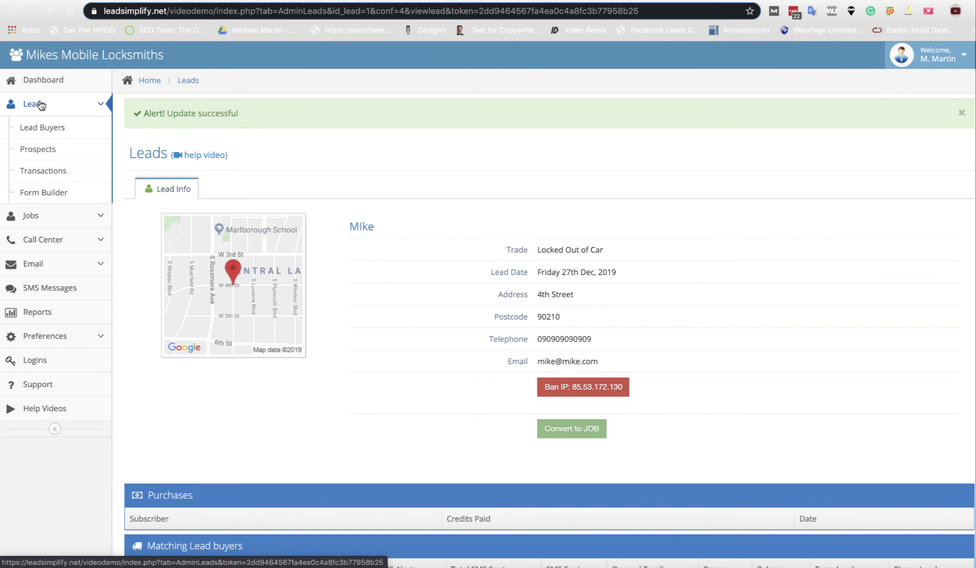
Step: Open the 12345 lead from the Leads list, then switch back to the landing page tab
left_click(41, 105)
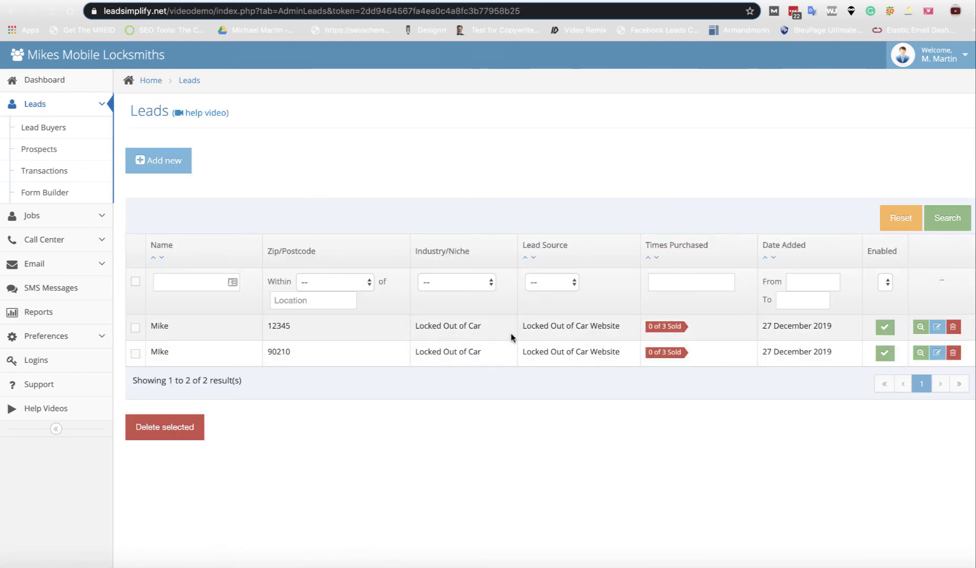
left_click(383, 335)
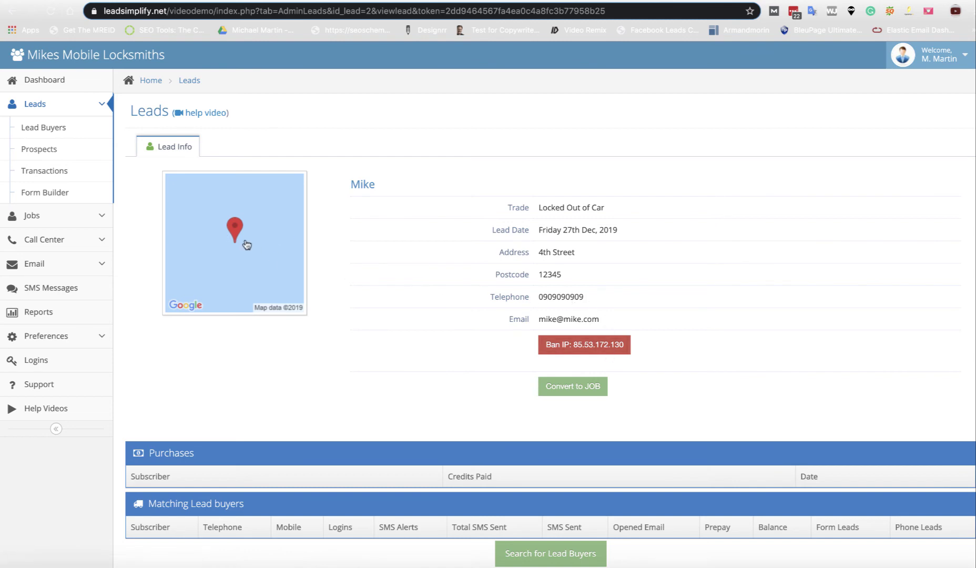
scroll(366, 317, "down", 3)
scroll(366, 316, "up", 3)
key("ctrl+Tab")
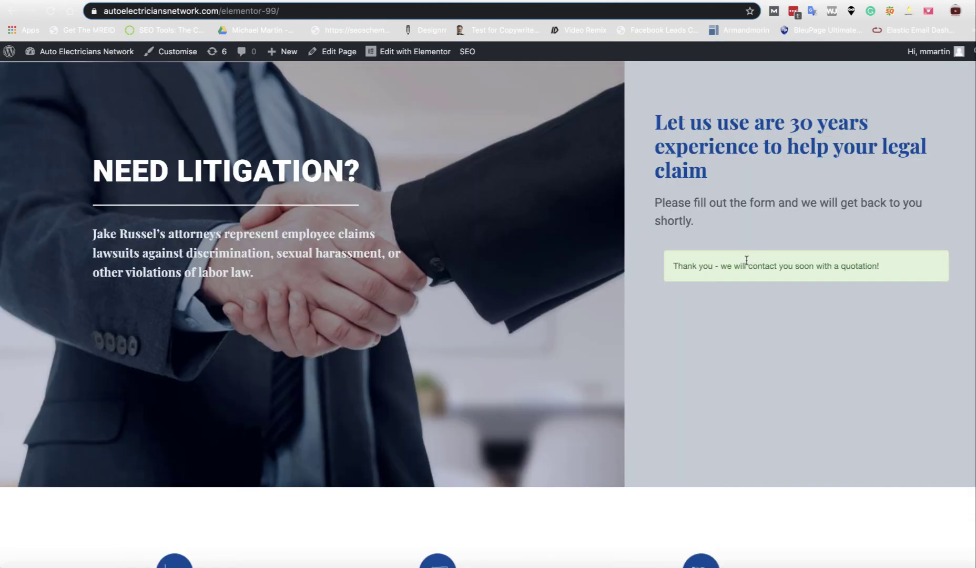
Step: Reload the landing page, search Google for 'new york zipcode', then return to the form
key("super+r")
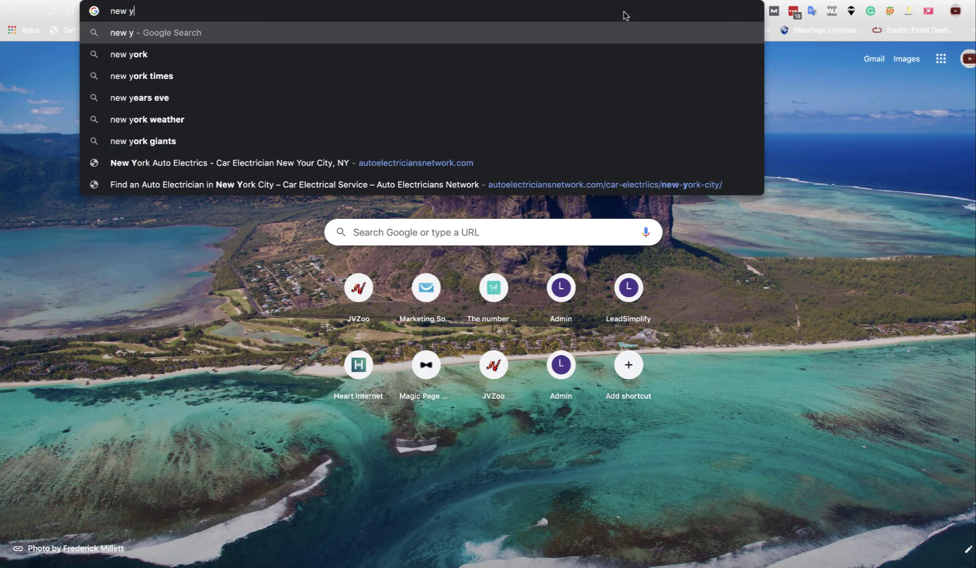
type("ork zipcode")
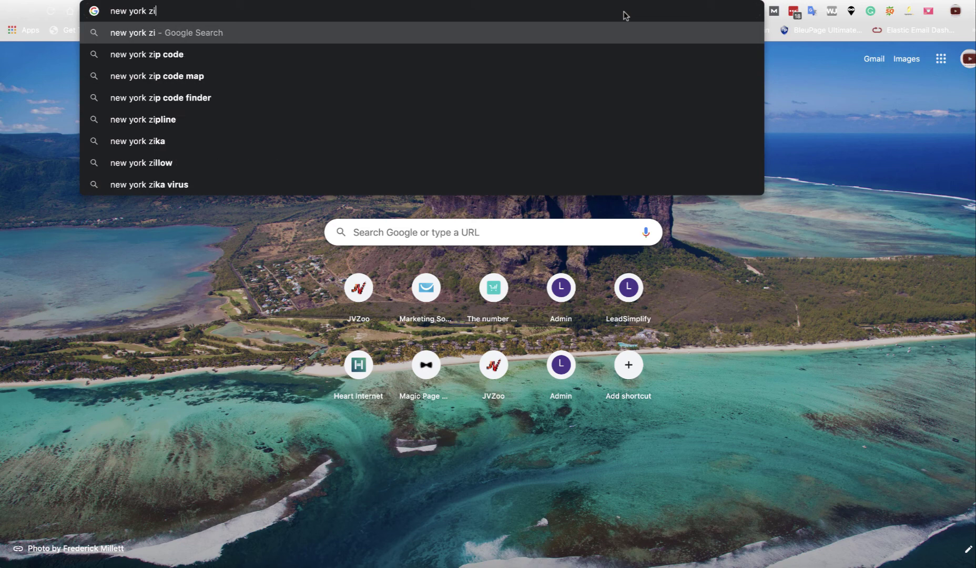
key("Return")
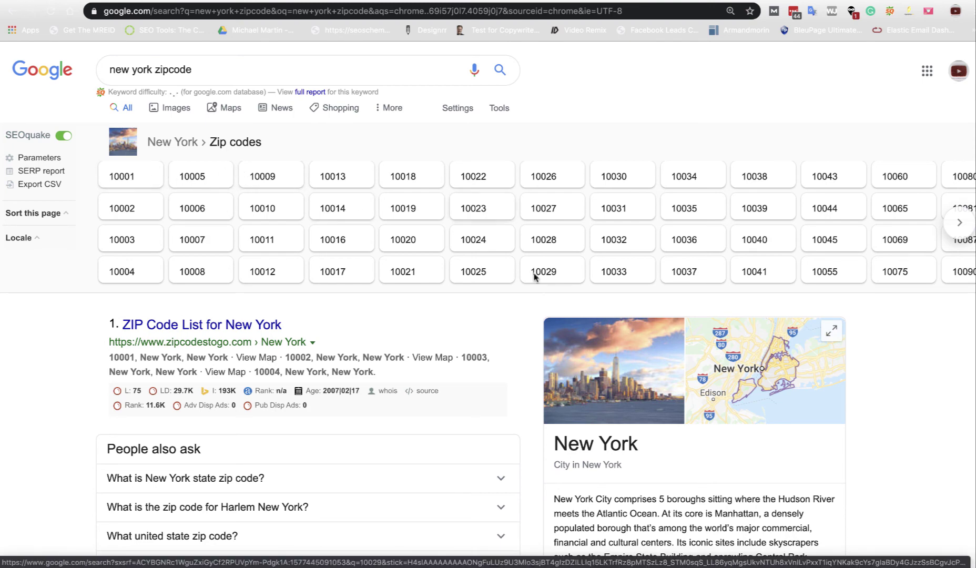
scroll(660, 330, "down", 5)
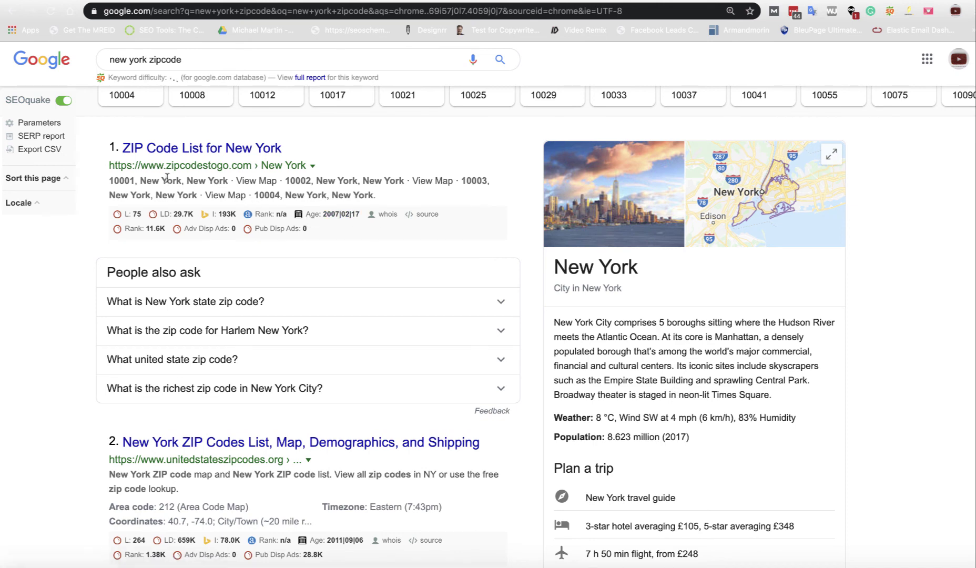
scroll(290, 205, "up", 1)
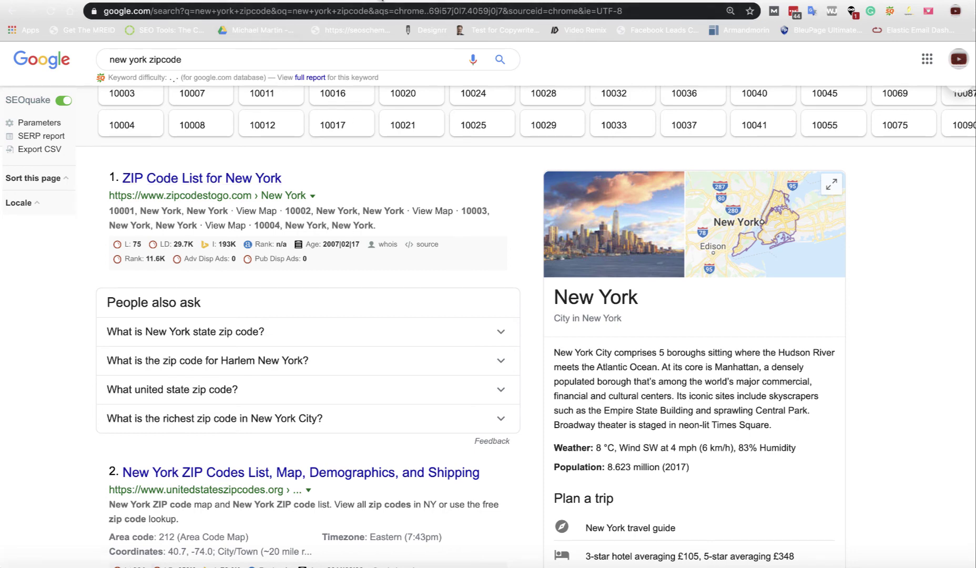
key("ctrl+Tab")
left_click(684, 278)
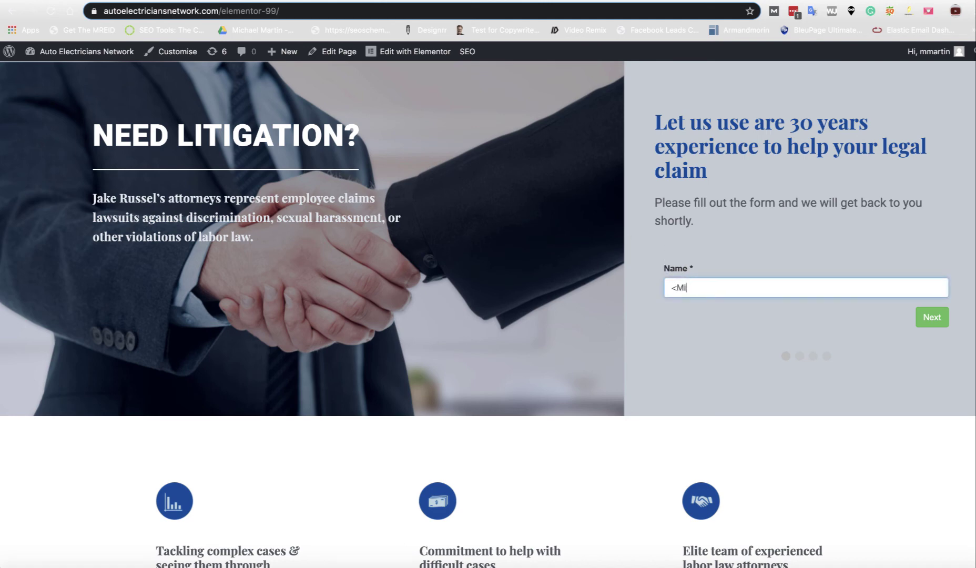
Step: Move past the name step and enter a street address with zip 10001
key("Tab")
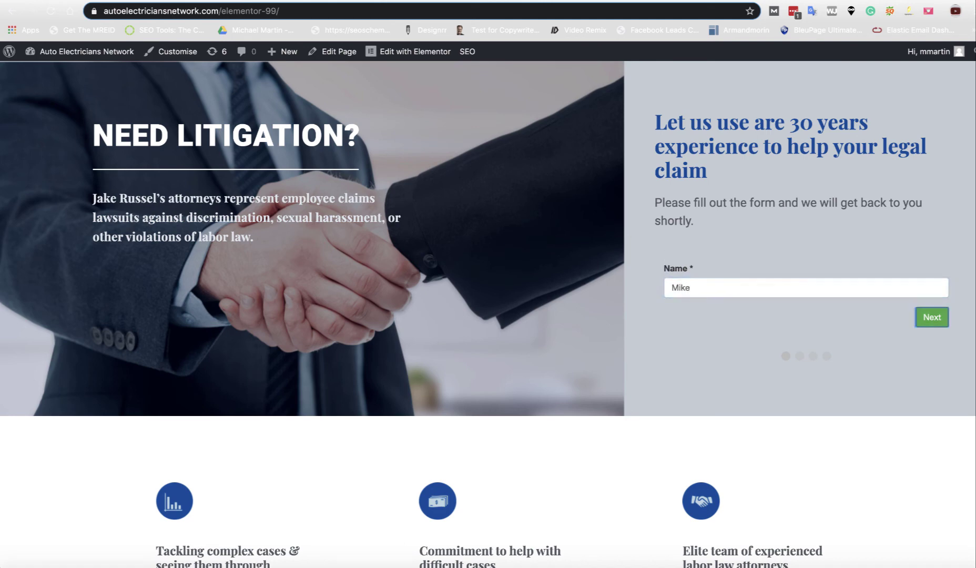
key("Return")
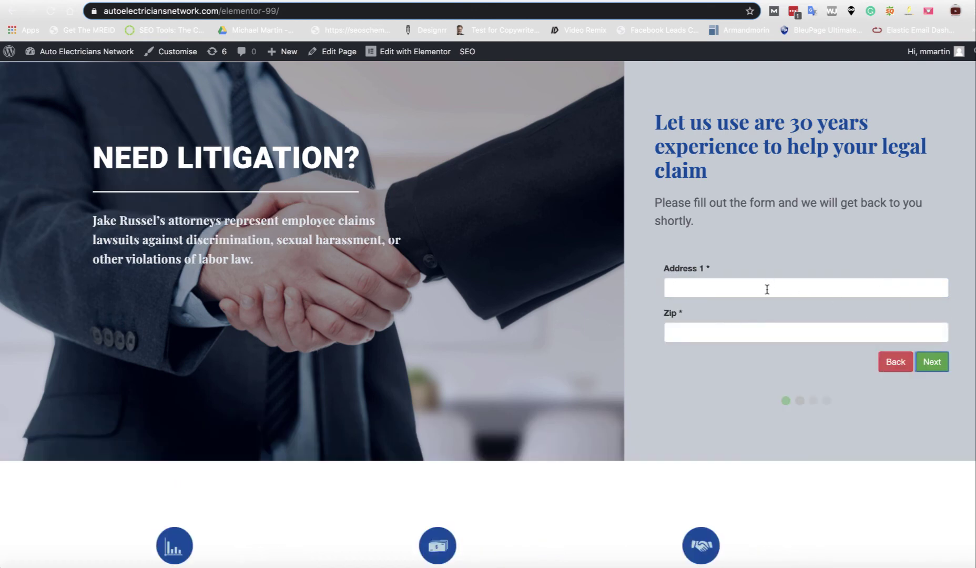
left_click(767, 289)
type("treet")
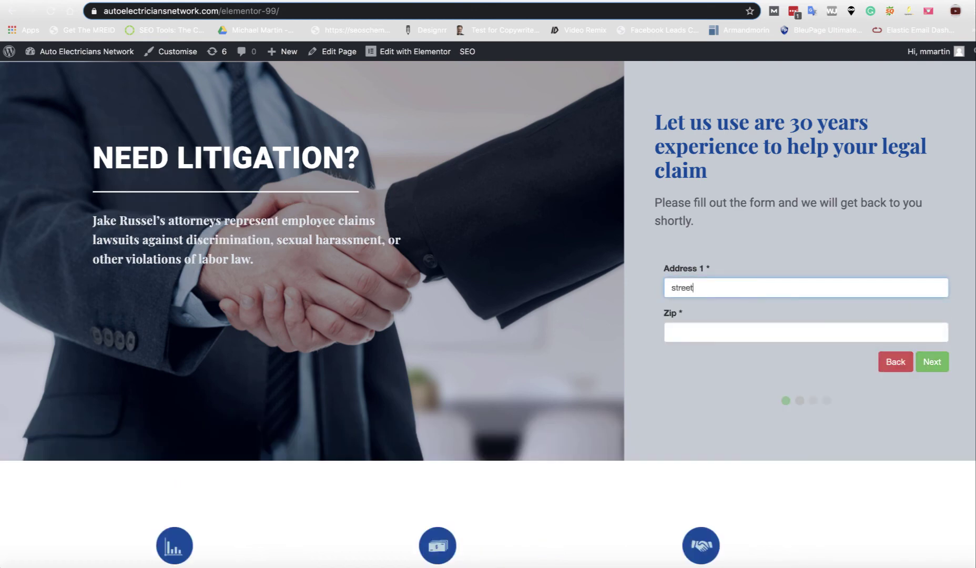
key("Tab")
type("10001")
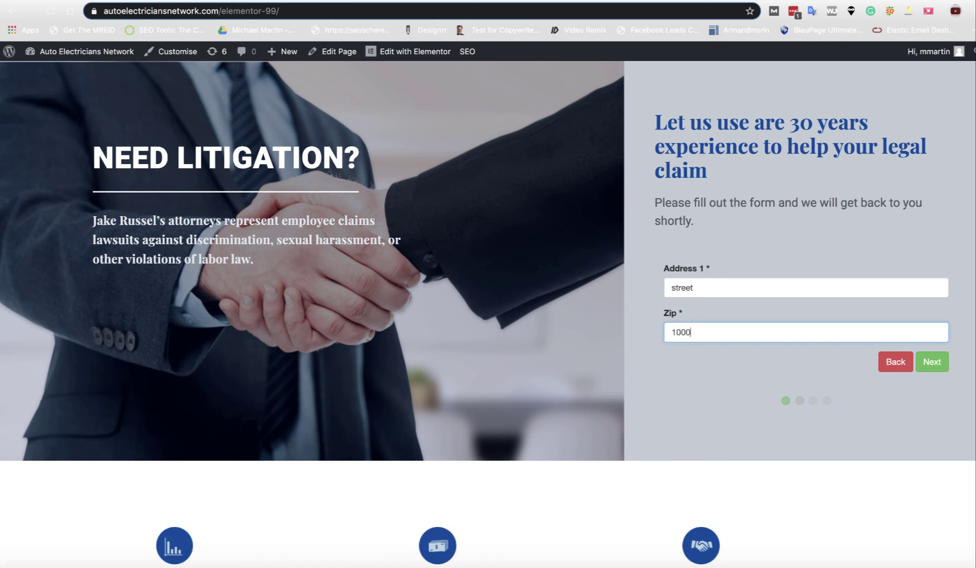
left_click(934, 362)
Step: Enter a telephone number and email address, pass the reCAPTCHA, and submit the test lead
left_click(768, 287)
type("03030303")
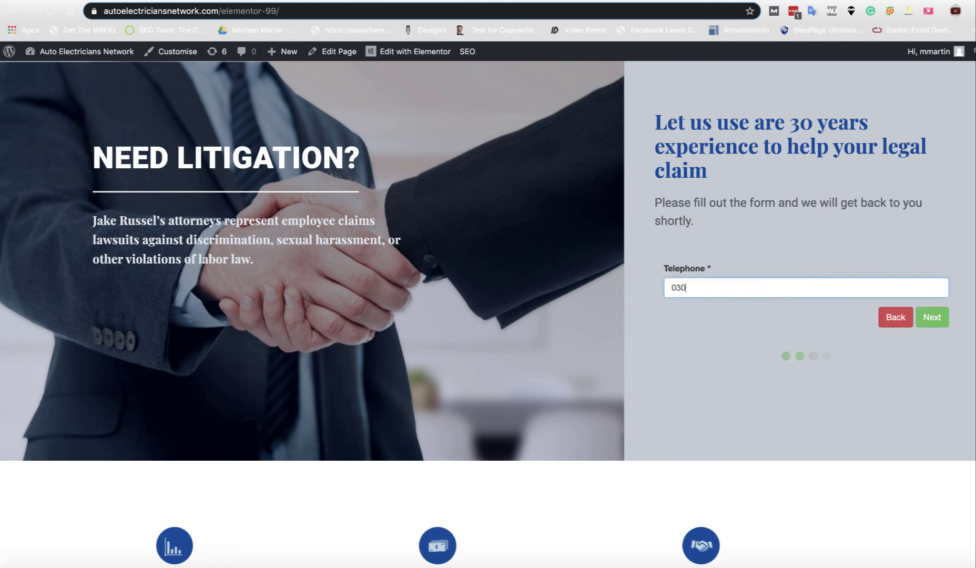
left_click(932, 317)
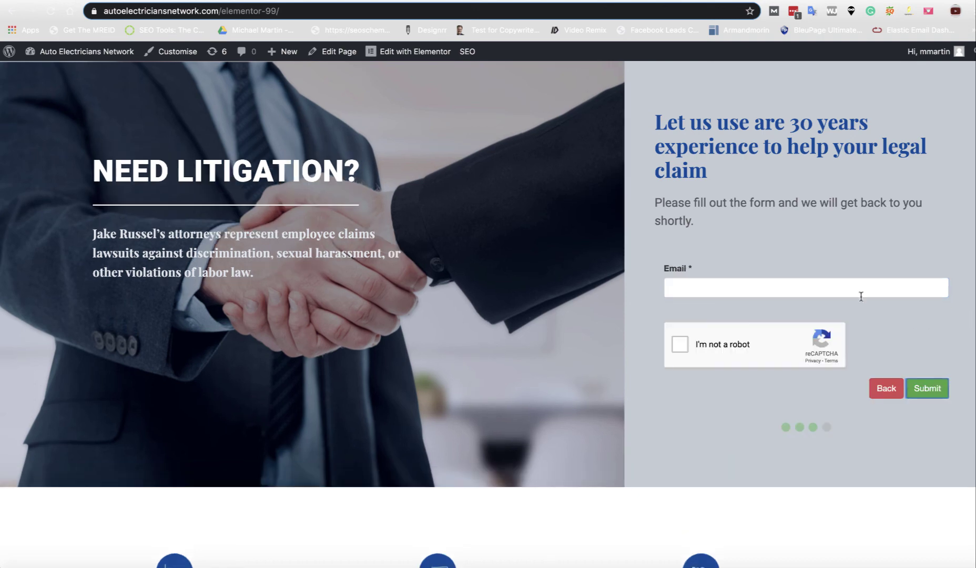
left_click(817, 289)
type("mi")
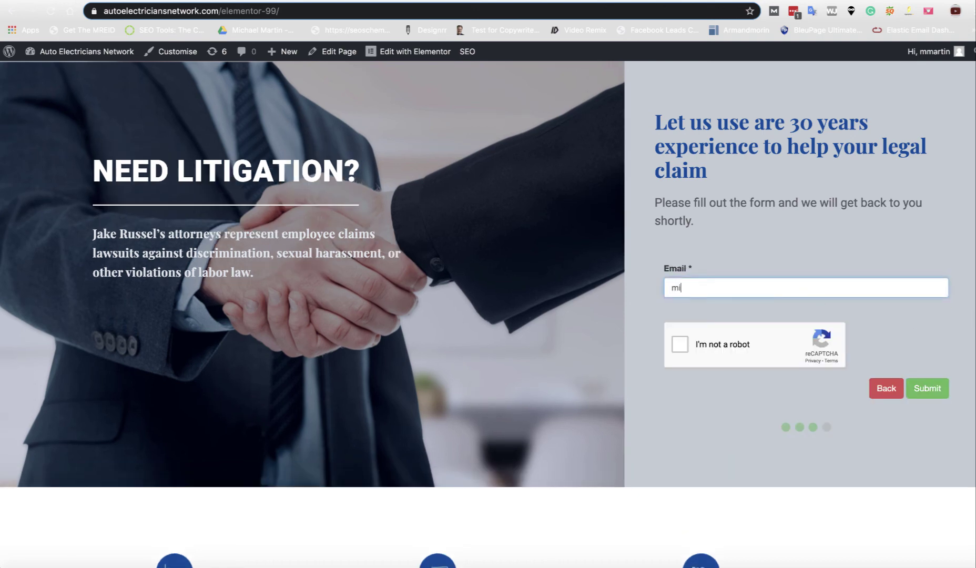
type("ke@mike.com")
left_click(679, 344)
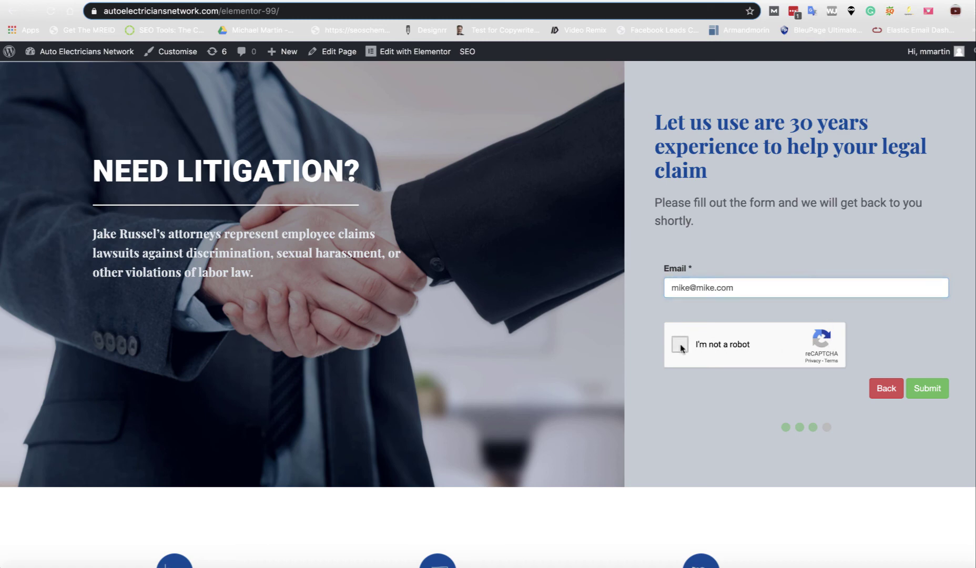
left_click(927, 389)
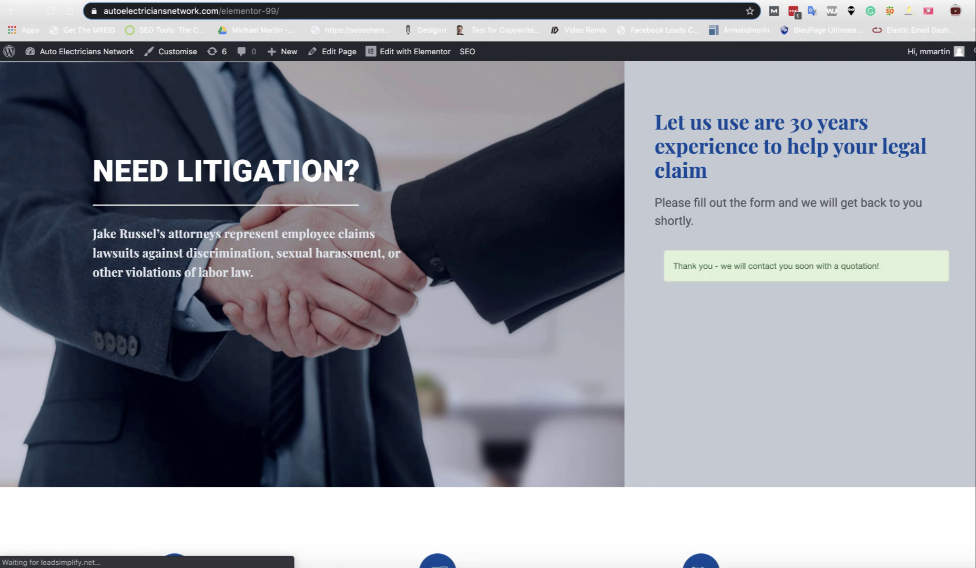
left_click(274, 2)
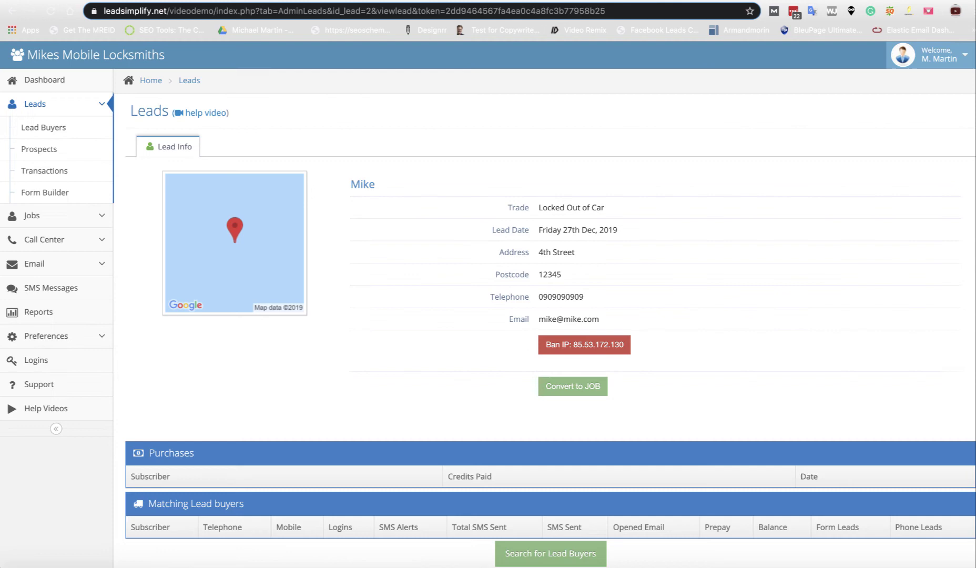
Step: Open the zip 10001 lead from Leads and review its twelve matching New York locksmith prospects
left_click(44, 107)
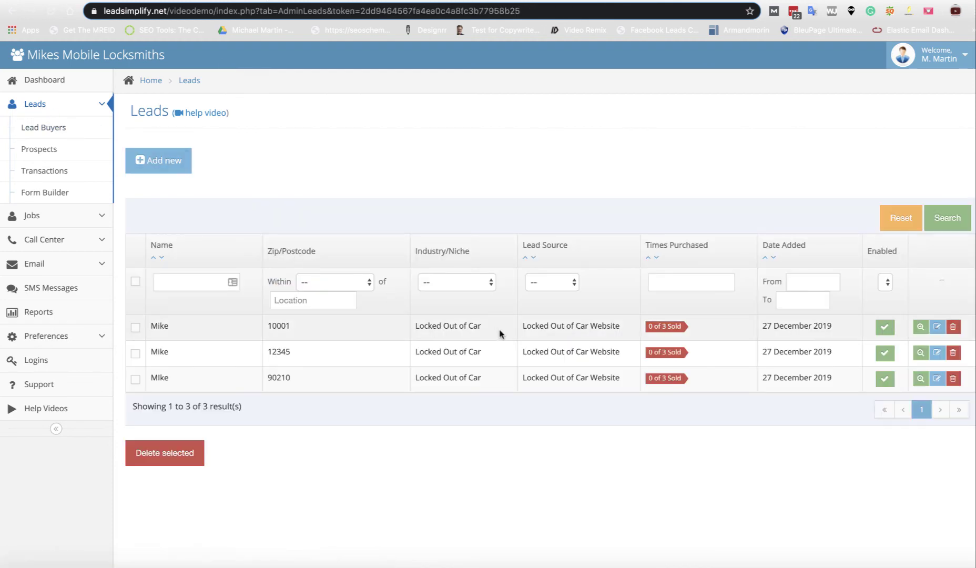
left_click(500, 333)
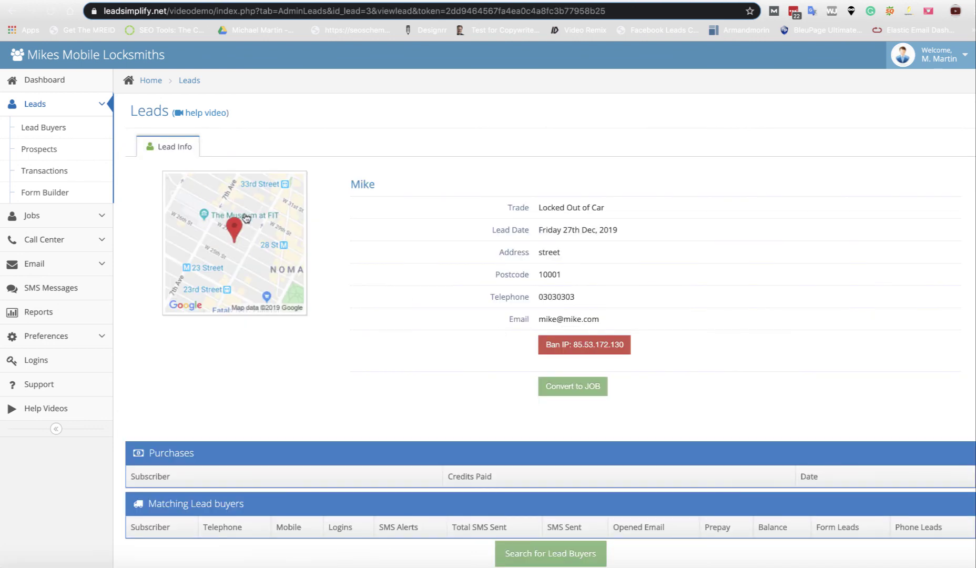
scroll(392, 283, "down", 3)
scroll(391, 283, "down", 6)
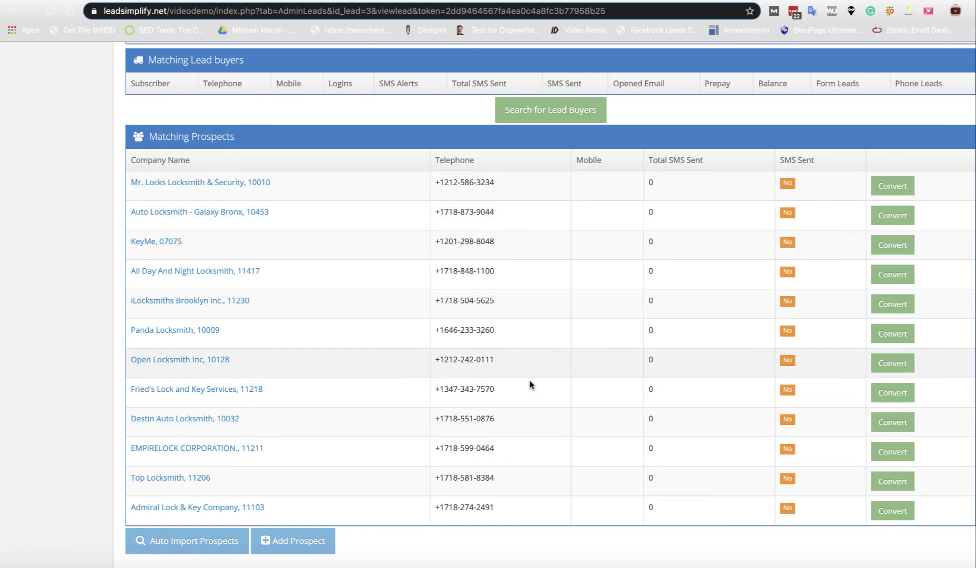
key("ctrl+minus")
key("ctrl+minus")
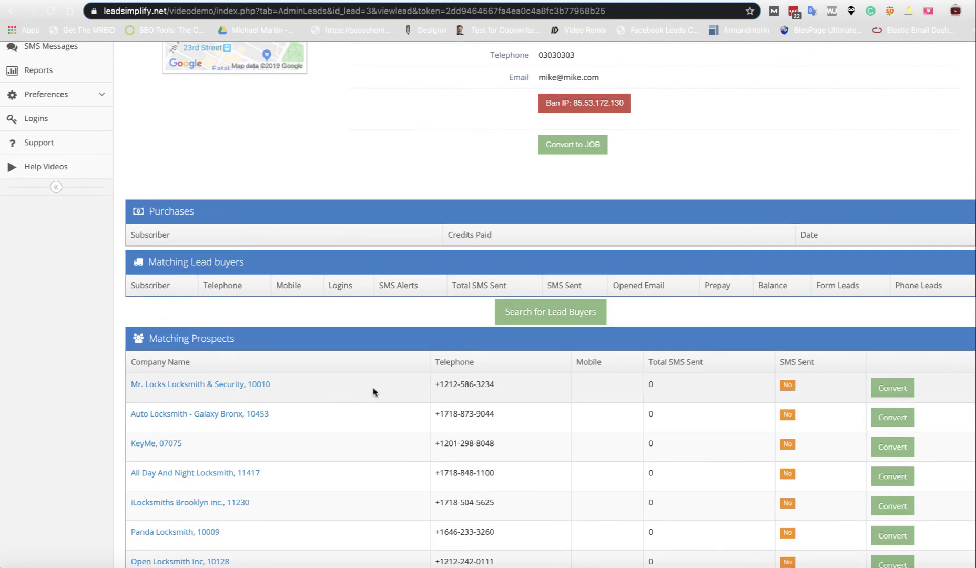
key("ctrl+plus")
key("ctrl+plus")
scroll(361, 417, "up", 10)
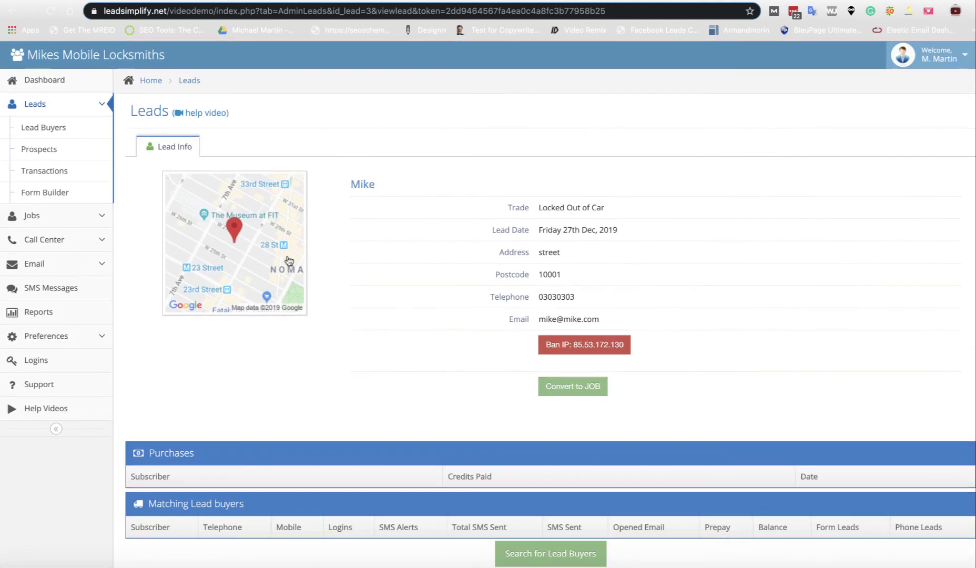
scroll(440, 325, "down", 9)
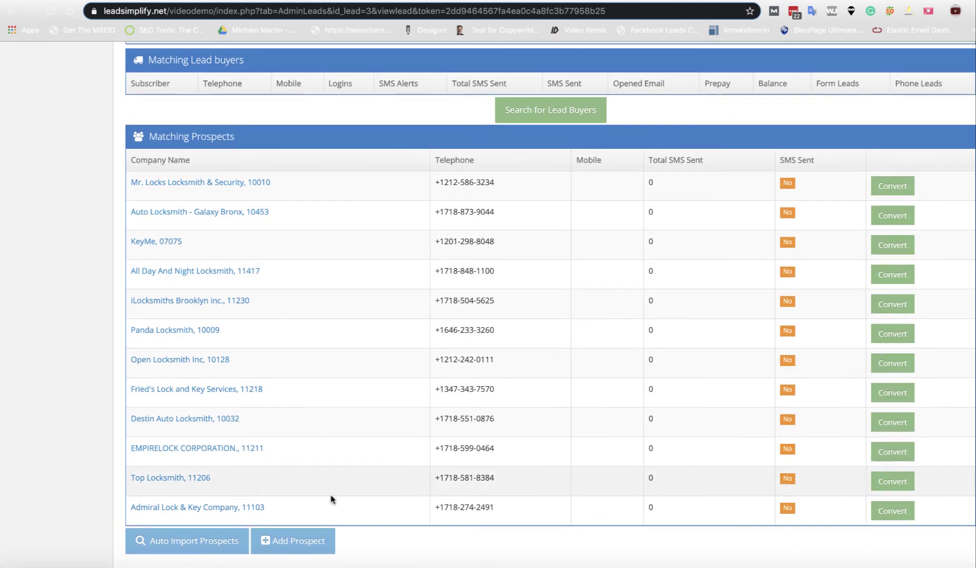
scroll(508, 338, "up", 10)
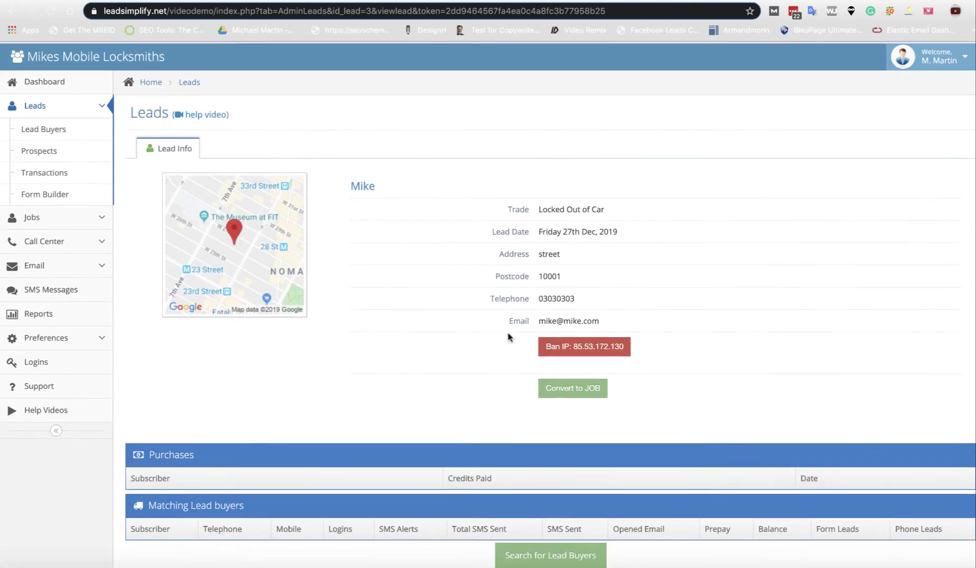